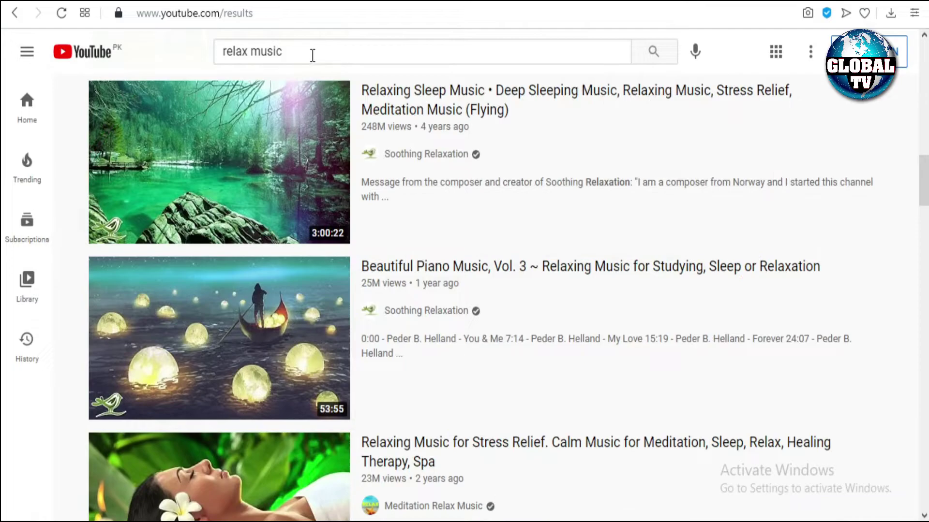
Step: Leave the 'relax music' search query unchanged and dismiss the suggestions list
{"action": "left_click", "coordinate": [312, 56]}
{"action": "triple_click", "coordinate": [271, 55]}
{"action": "left_click", "coordinate": [406, 51]}
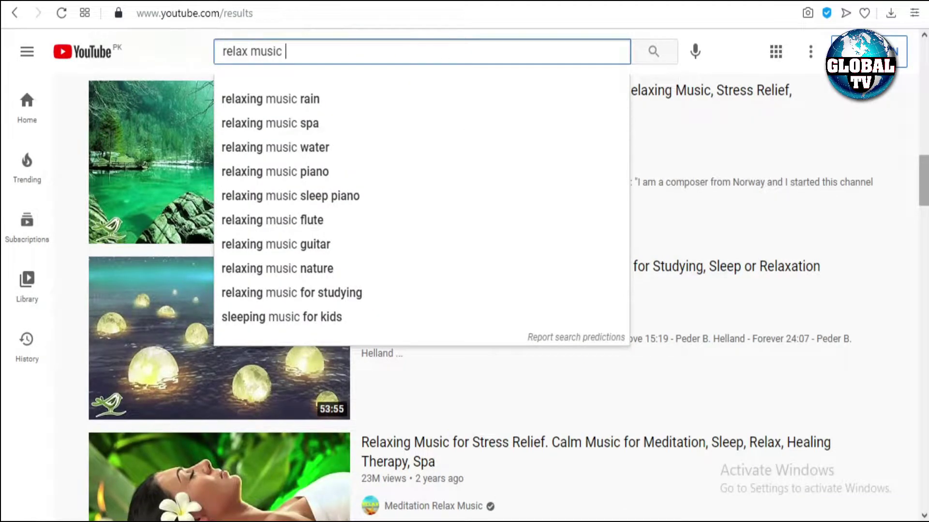
{"action": "left_click", "coordinate": [898, 172]}
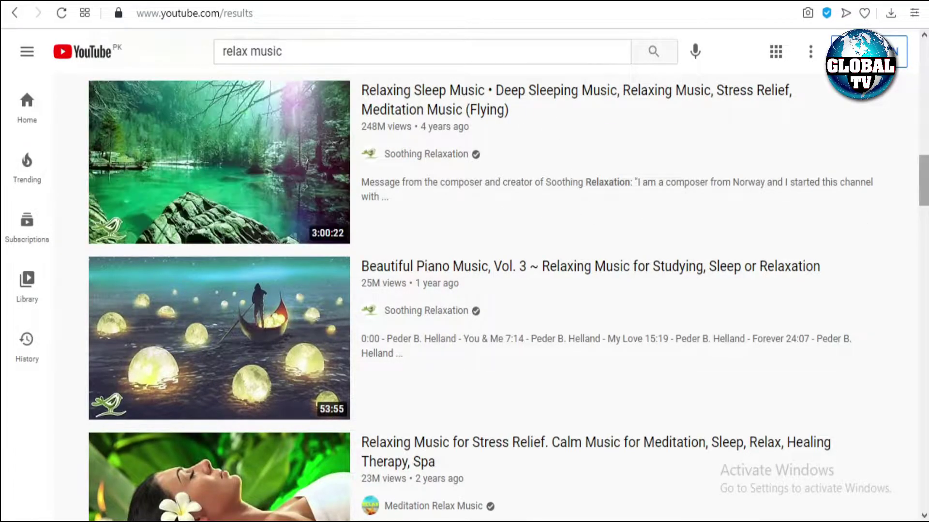
Step: Browse the relax music results and open the Soothing Relaxation channel page
{"action": "scroll", "coordinate": [508, 298], "scroll_direction": "down", "scroll_amount": 2}
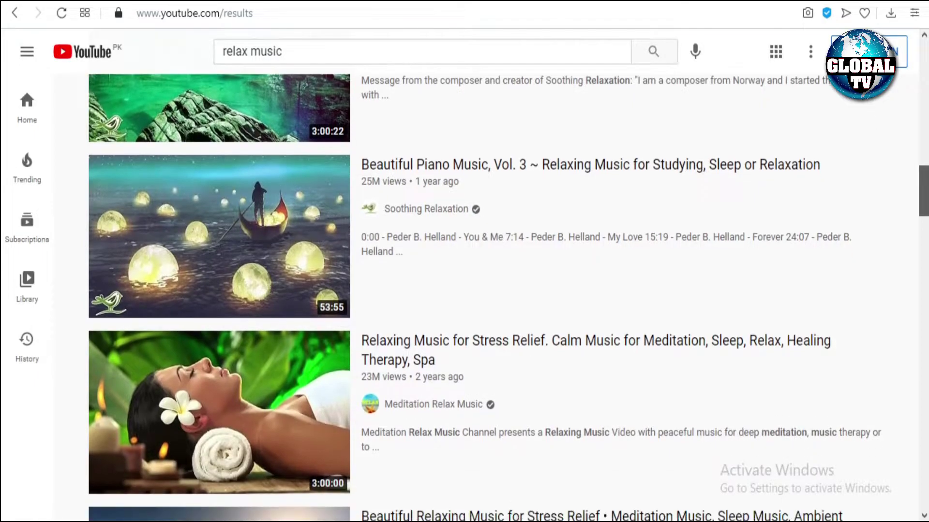
{"action": "scroll", "coordinate": [508, 298], "scroll_direction": "down", "scroll_amount": 2}
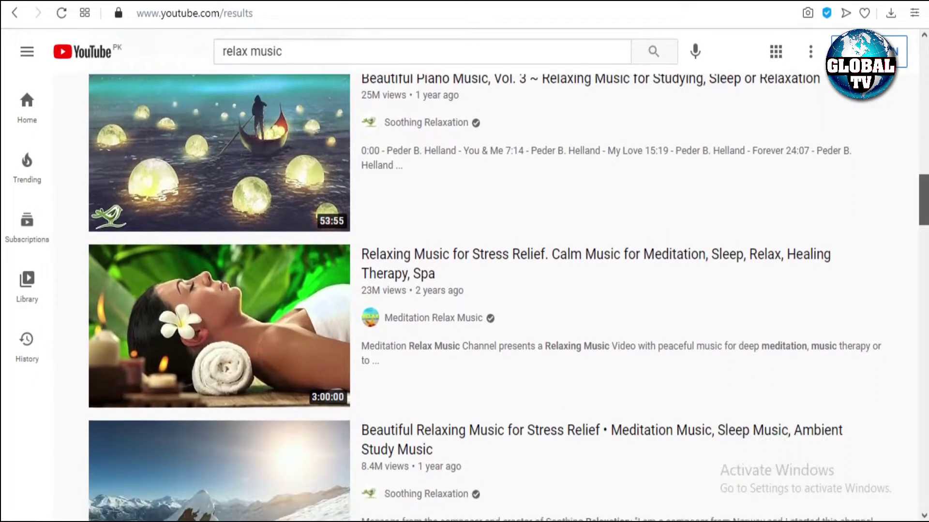
{"action": "scroll", "coordinate": [508, 298], "scroll_direction": "down", "scroll_amount": 4}
{"action": "scroll", "coordinate": [508, 298], "scroll_direction": "up", "scroll_amount": 5}
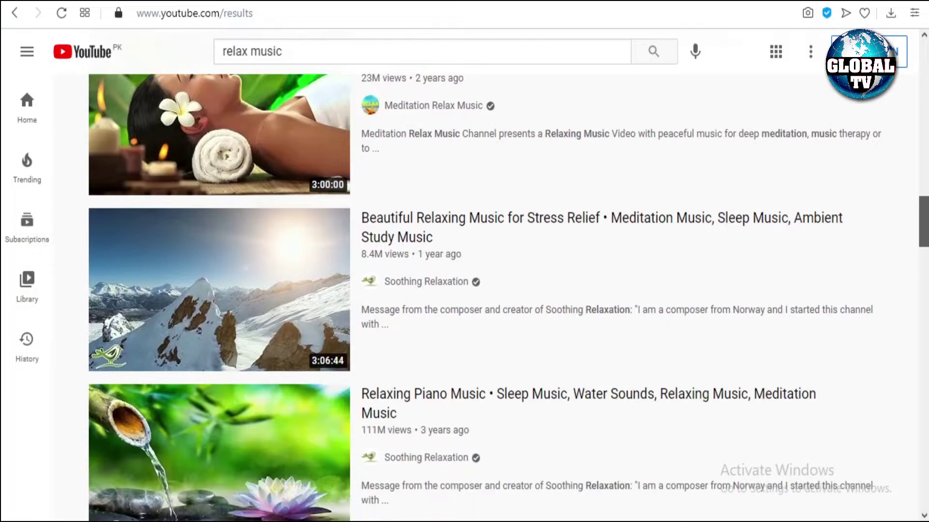
{"action": "scroll", "coordinate": [508, 297], "scroll_direction": "up", "scroll_amount": 3}
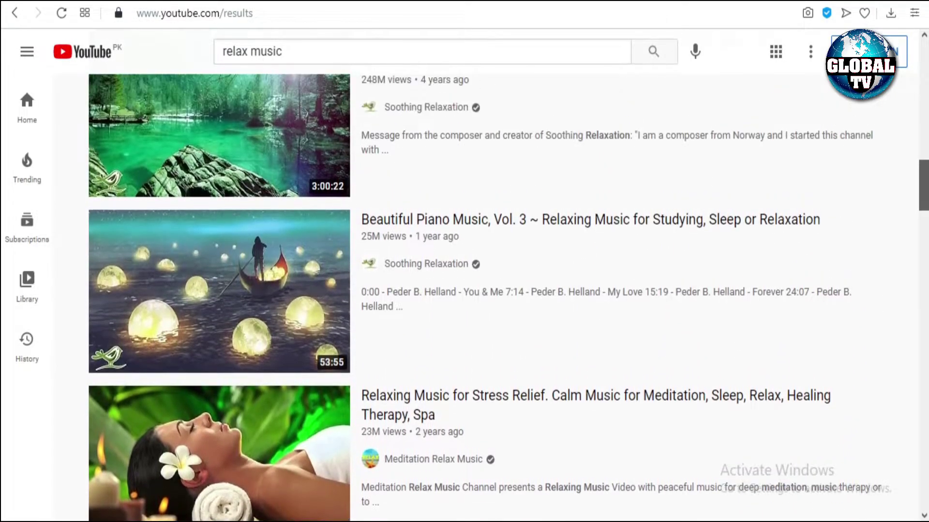
{"action": "scroll", "coordinate": [508, 297], "scroll_direction": "up", "scroll_amount": 1}
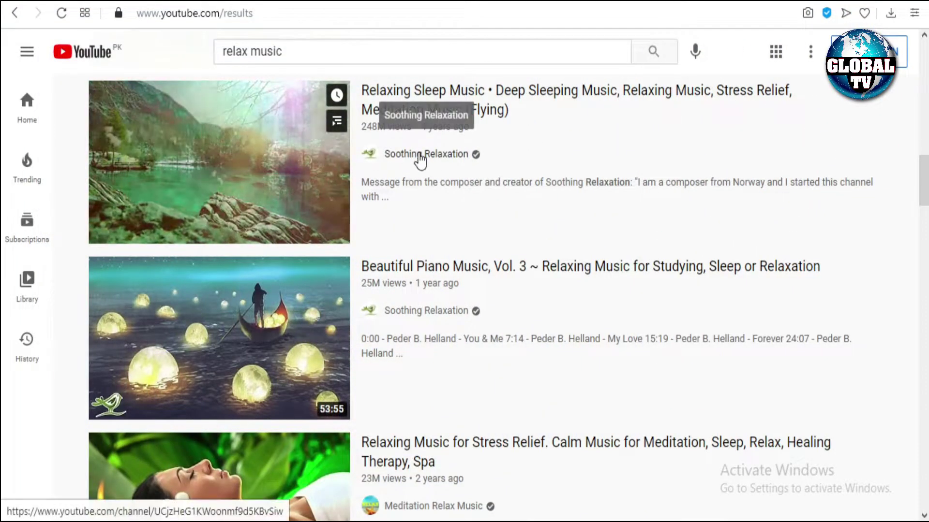
{"action": "left_click", "coordinate": [420, 155]}
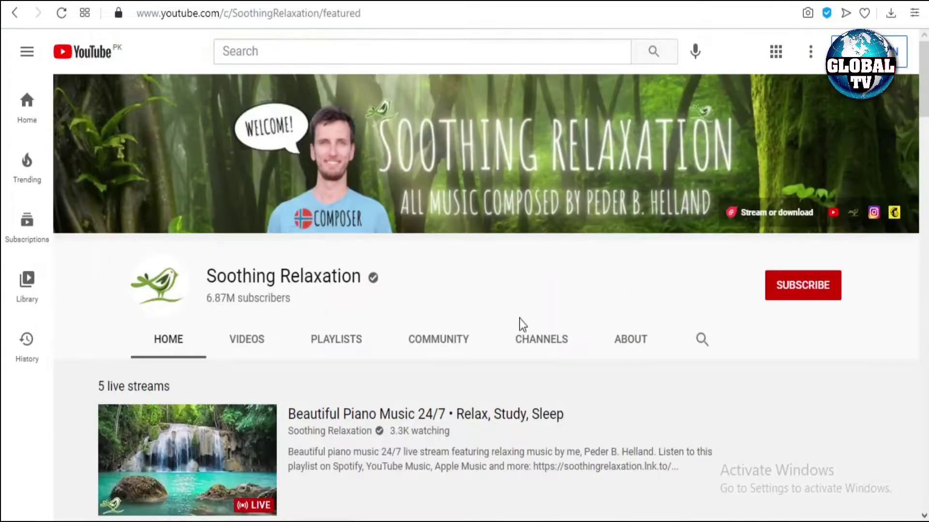
{"action": "scroll", "coordinate": [309, 278], "scroll_direction": "down", "scroll_amount": 2}
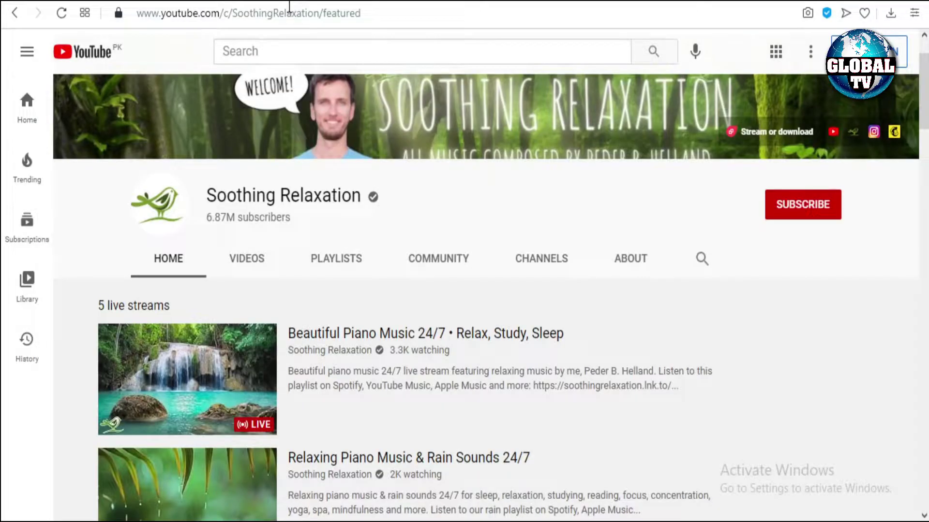
Step: Look up the Soothing Relaxation channel URL on Social Blade to see its A- grade and earnings
{"action": "left_click", "coordinate": [288, 11]}
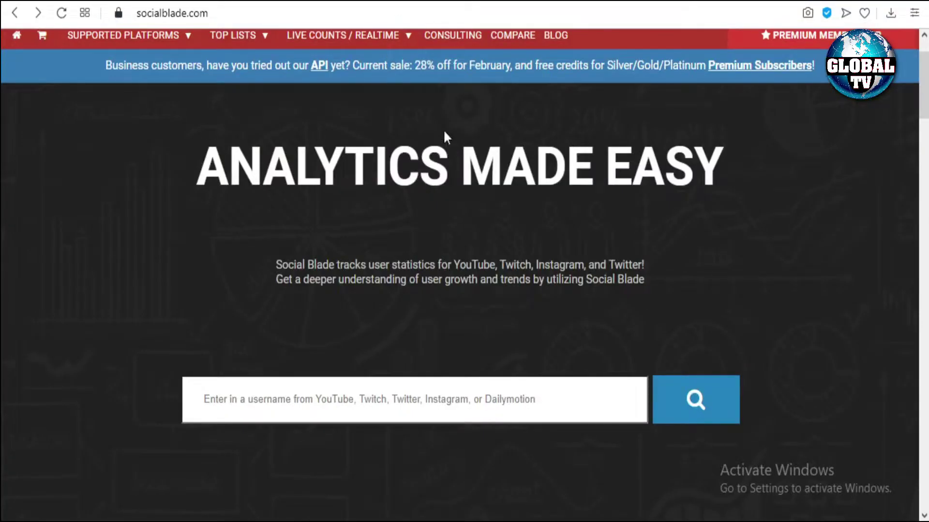
{"action": "left_click", "coordinate": [406, 404]}
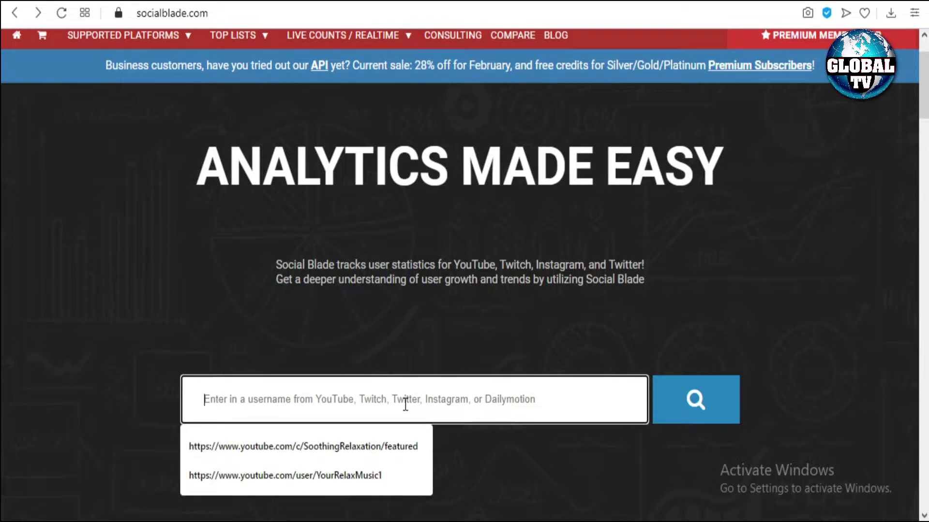
{"action": "key", "text": "Down"}
{"action": "key", "text": "Return"}
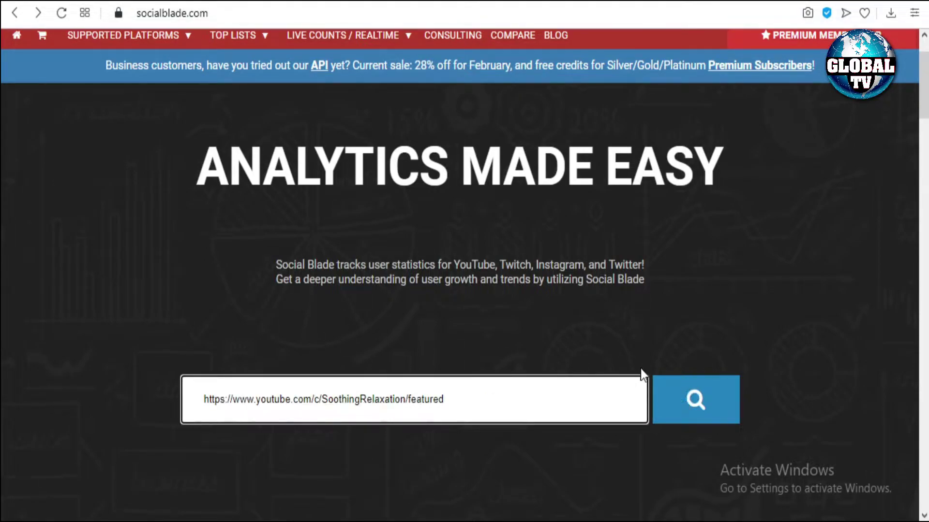
{"action": "left_click", "coordinate": [670, 405]}
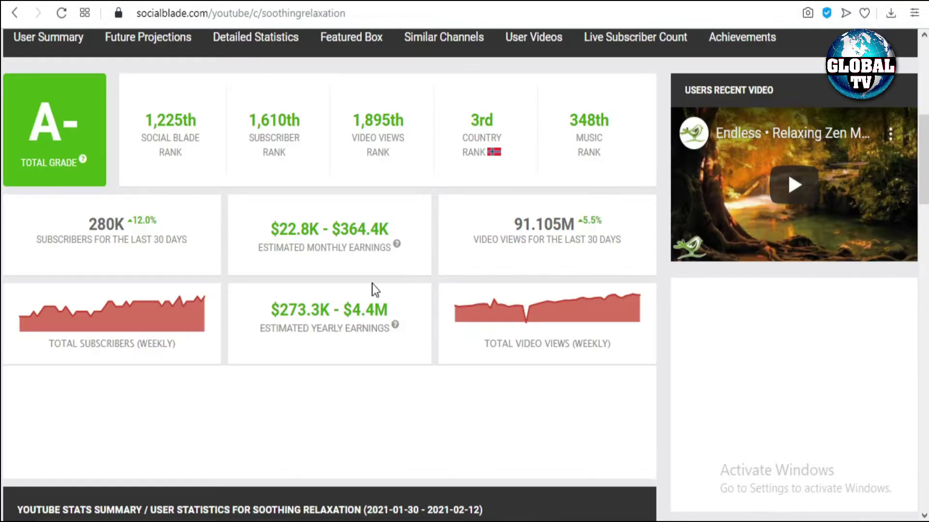
{"action": "scroll", "coordinate": [373, 283], "scroll_direction": "up", "scroll_amount": 5}
{"action": "scroll", "coordinate": [373, 283], "scroll_direction": "down", "scroll_amount": 3}
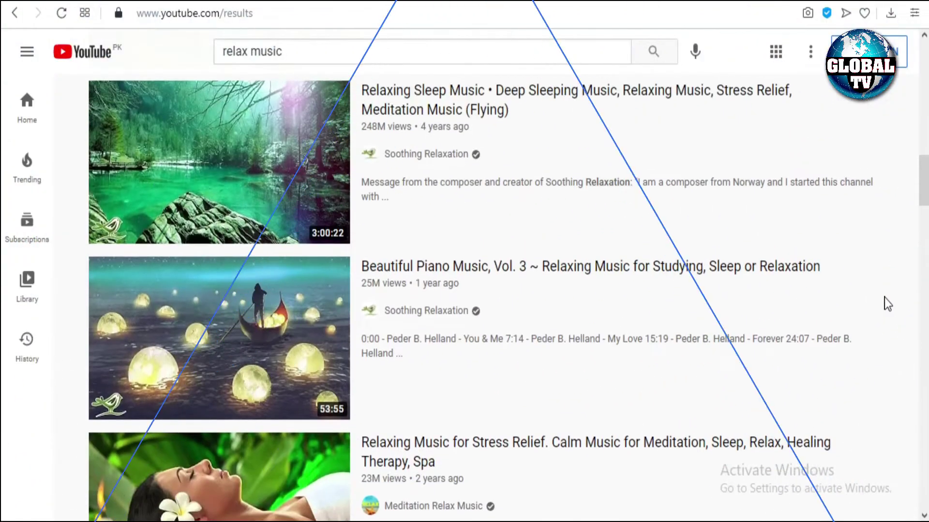
Step: Open the Meditation Relax Music channel from under the spa video in the results
{"action": "scroll", "coordinate": [886, 302], "scroll_direction": "down", "scroll_amount": 2}
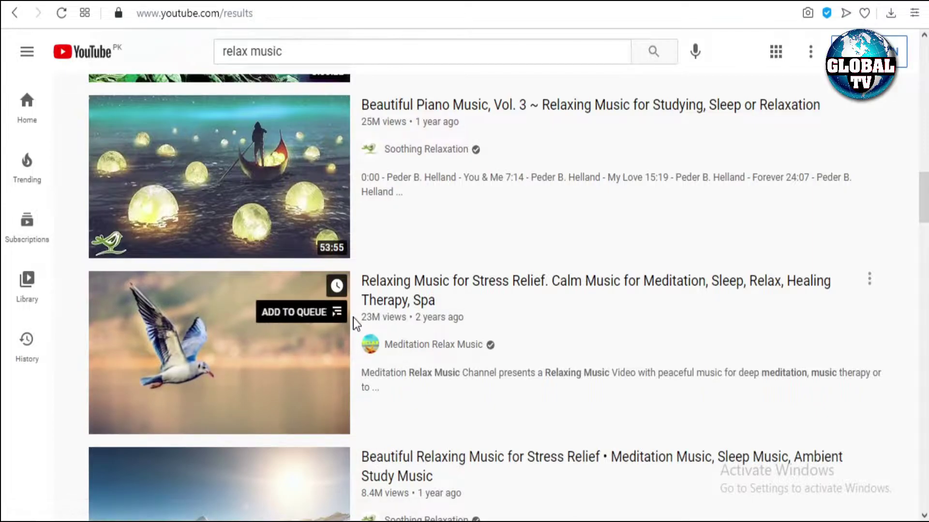
{"action": "left_click", "coordinate": [417, 345]}
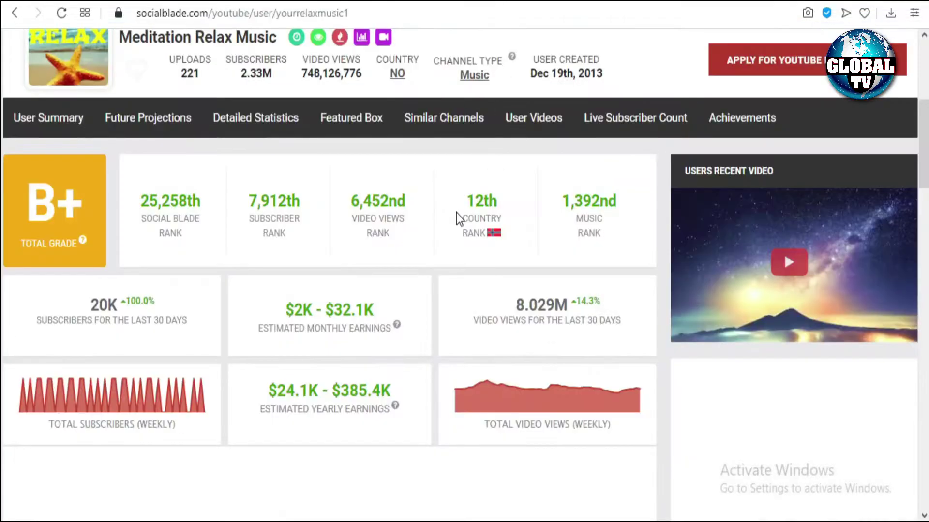
Step: Check Meditation Relax Music's Social Blade stats (B+, 2.33M subscribers), then go to Pexels
{"action": "scroll", "coordinate": [457, 212], "scroll_direction": "down", "scroll_amount": 3}
{"action": "scroll", "coordinate": [457, 213], "scroll_direction": "up", "scroll_amount": 3}
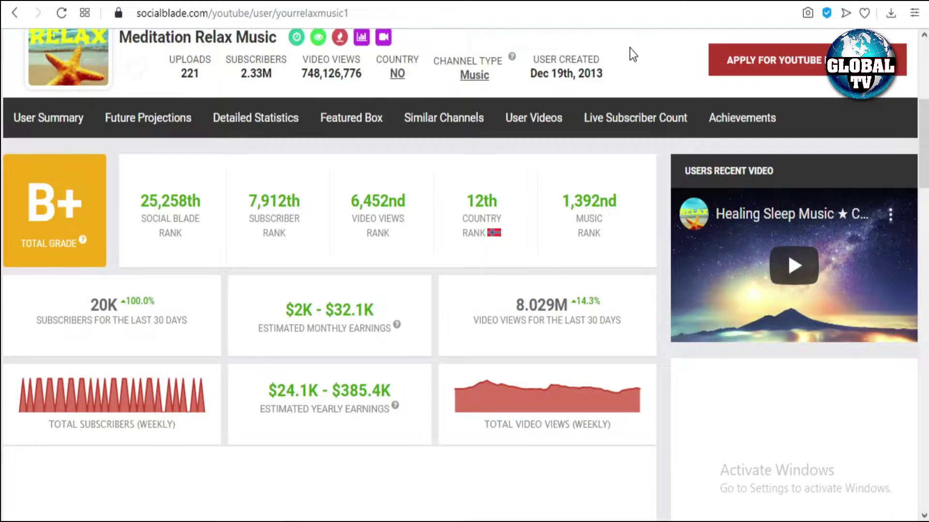
{"action": "left_click", "coordinate": [581, 2]}
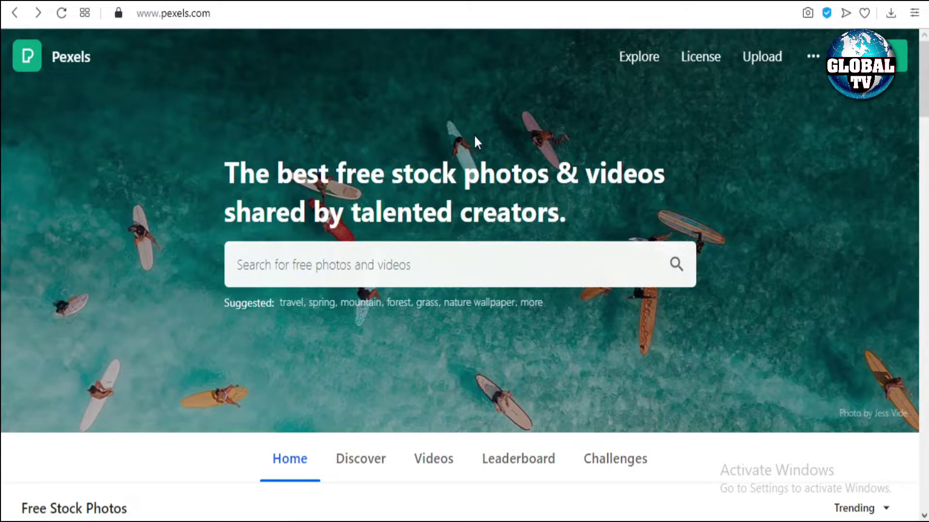
Step: Search Pexels for 'nature' and switch the results to the Videos category
{"action": "left_click", "coordinate": [494, 265]}
{"action": "type", "text": "nature"}
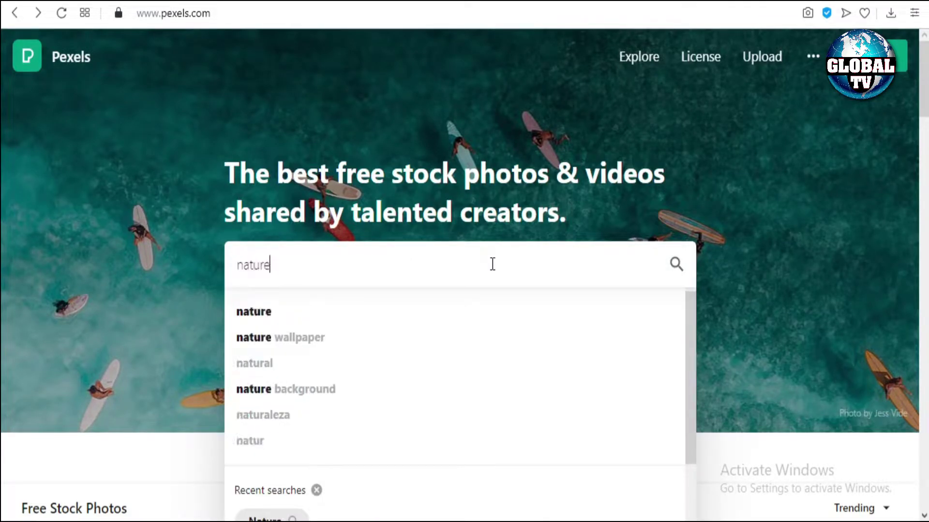
{"action": "key", "text": "Return"}
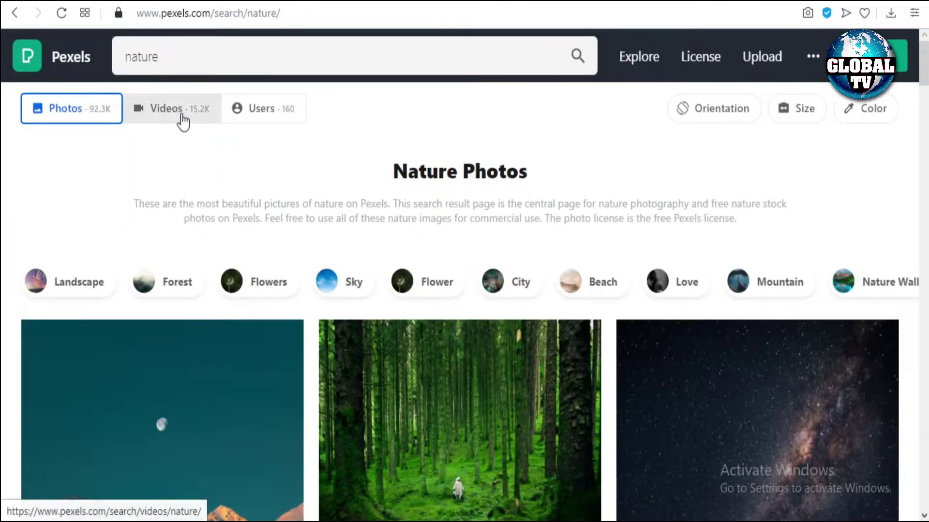
{"action": "left_click", "coordinate": [177, 120]}
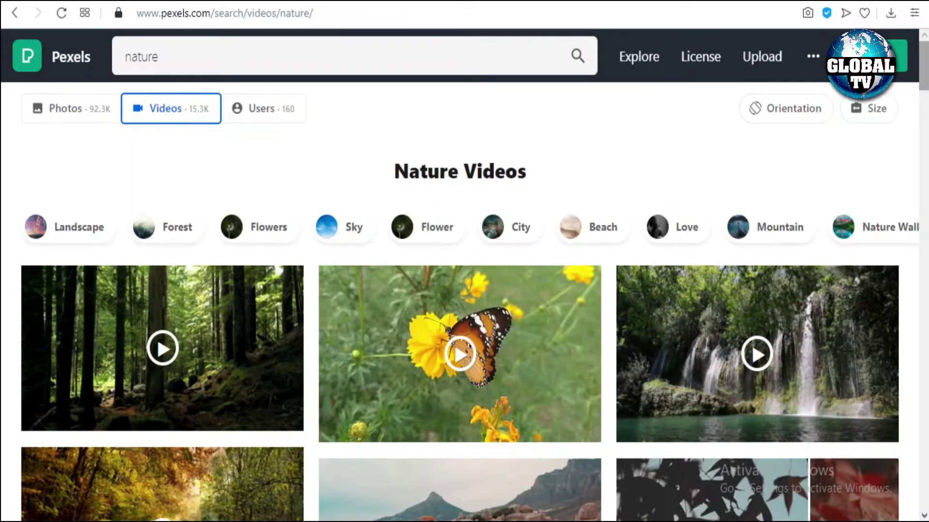
{"action": "scroll", "coordinate": [464, 290], "scroll_direction": "down", "scroll_amount": 3}
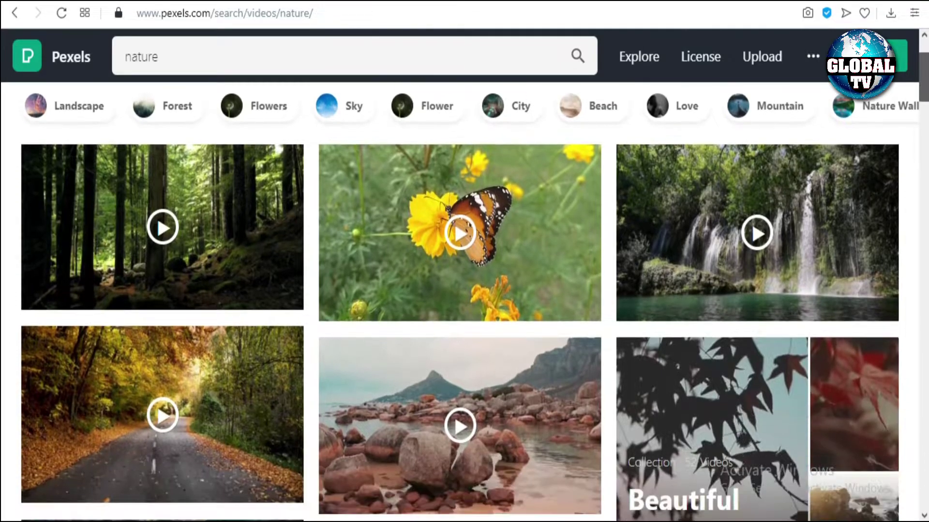
{"action": "scroll", "coordinate": [464, 291], "scroll_direction": "down", "scroll_amount": 5}
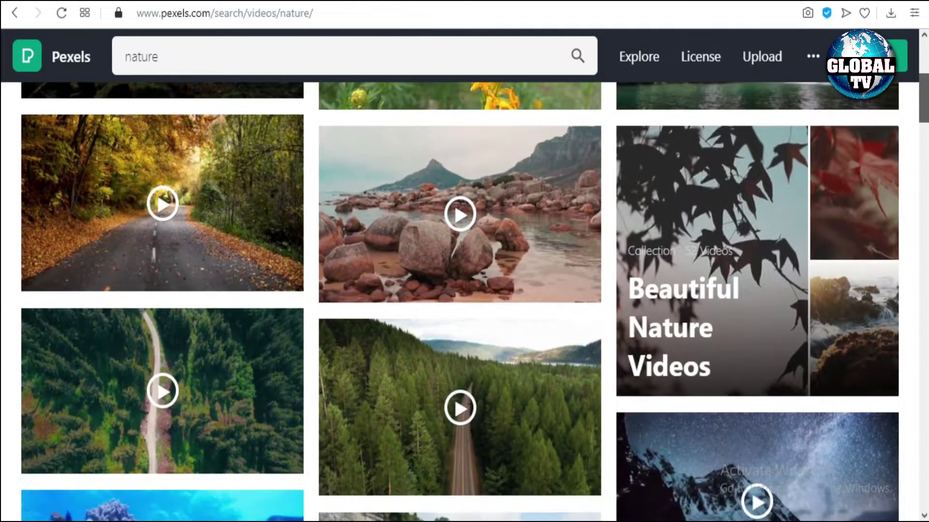
{"action": "scroll", "coordinate": [464, 290], "scroll_direction": "down", "scroll_amount": 3}
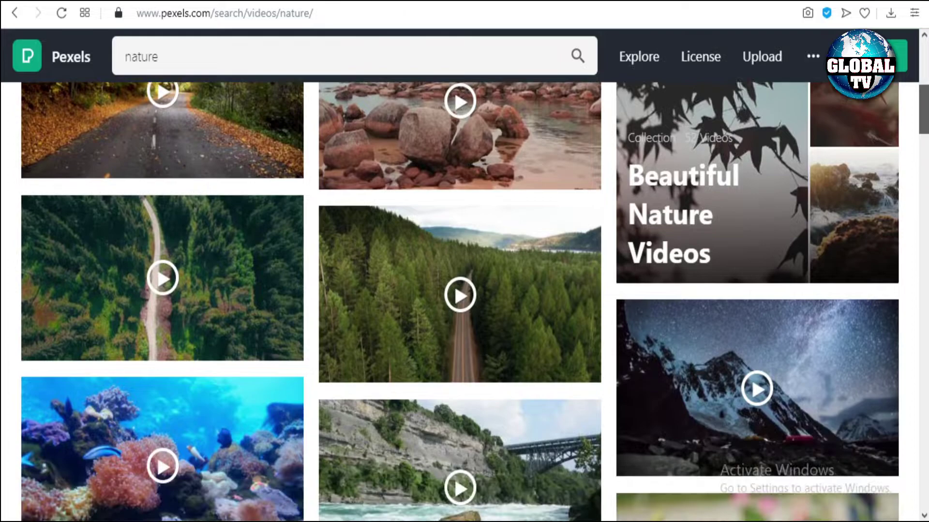
{"action": "scroll", "coordinate": [727, 175], "scroll_direction": "up", "scroll_amount": 8}
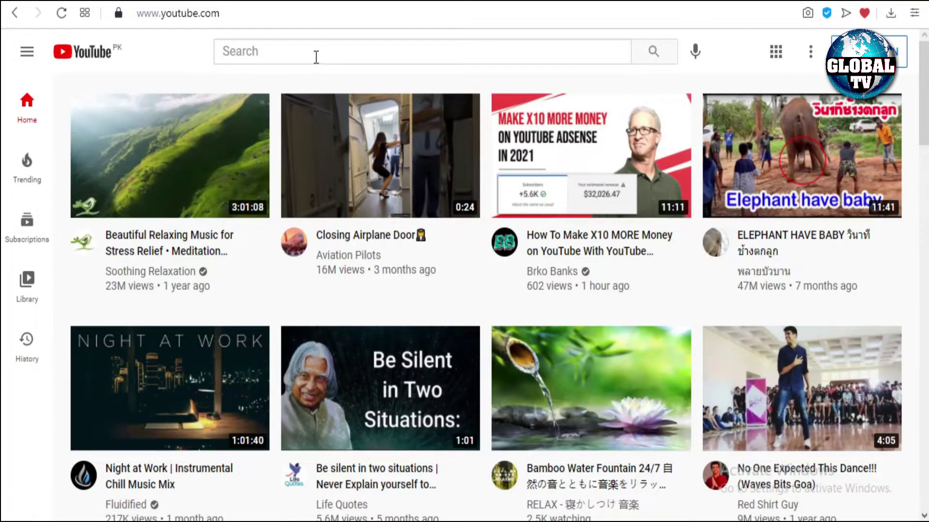
Step: Search YouTube for 'relax music' filtered to Creative Commons videos
{"action": "left_click", "coordinate": [315, 54]}
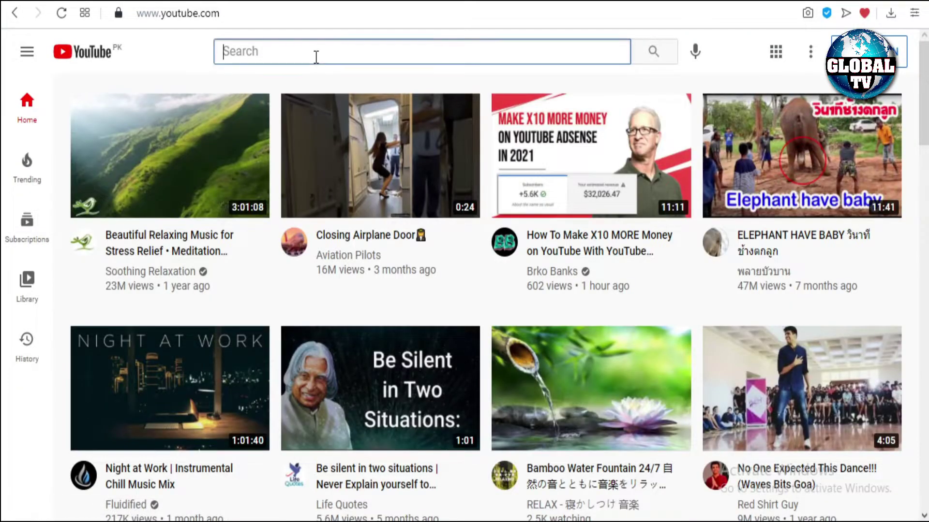
{"action": "type", "text": "relax "}
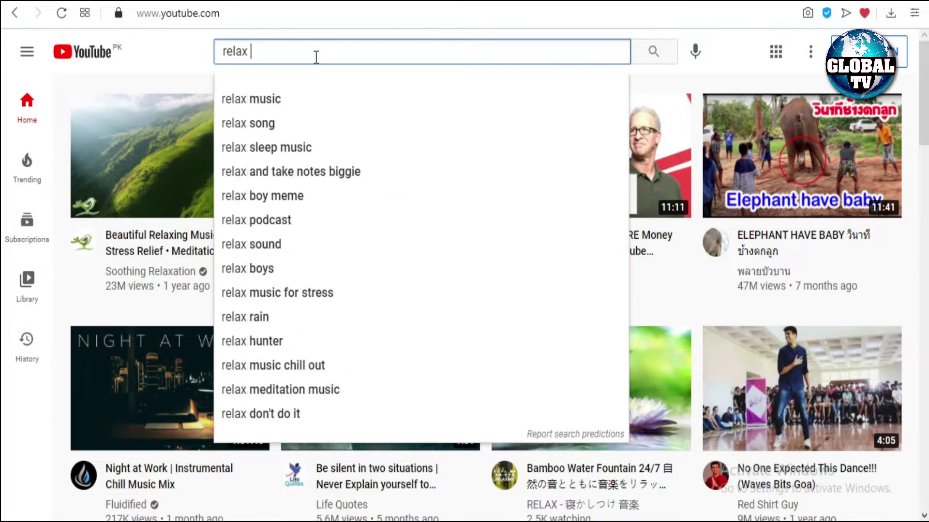
{"action": "type", "text": "music"}
{"action": "key", "text": "Return"}
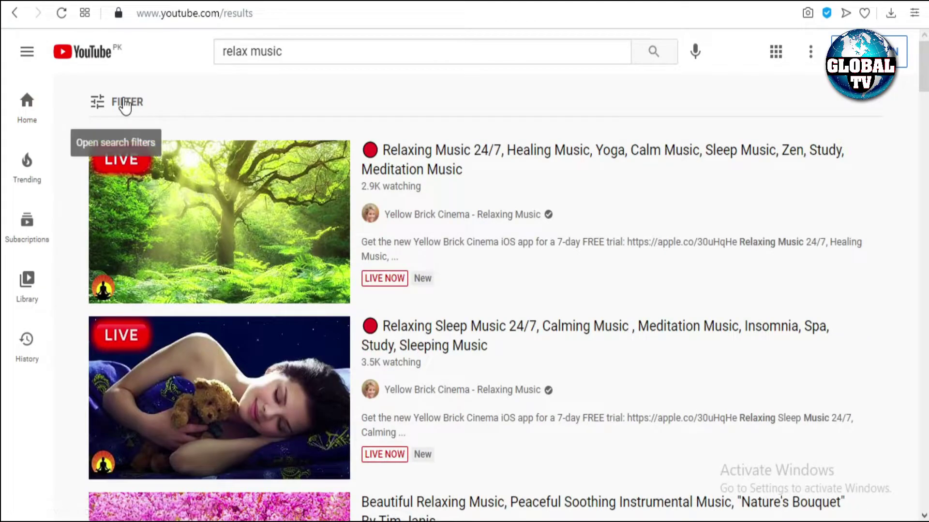
{"action": "left_click", "coordinate": [120, 102]}
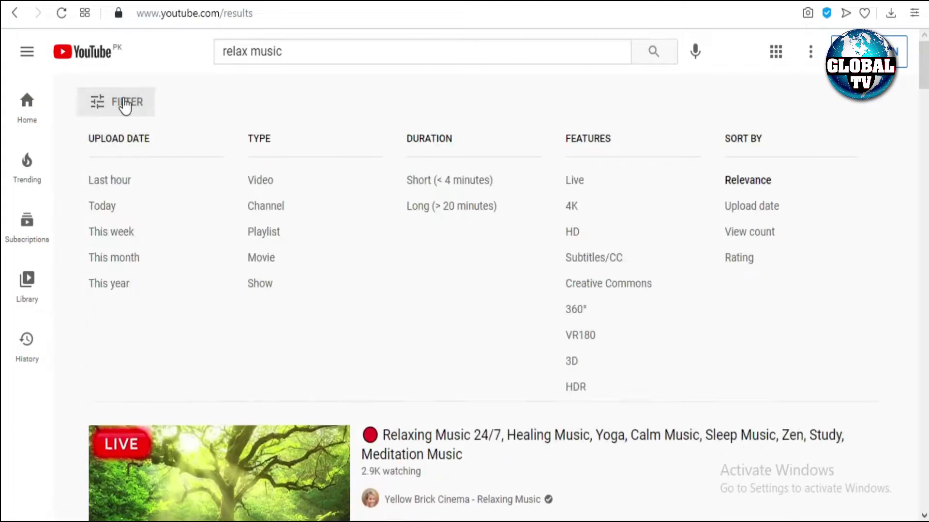
{"action": "left_click", "coordinate": [591, 296]}
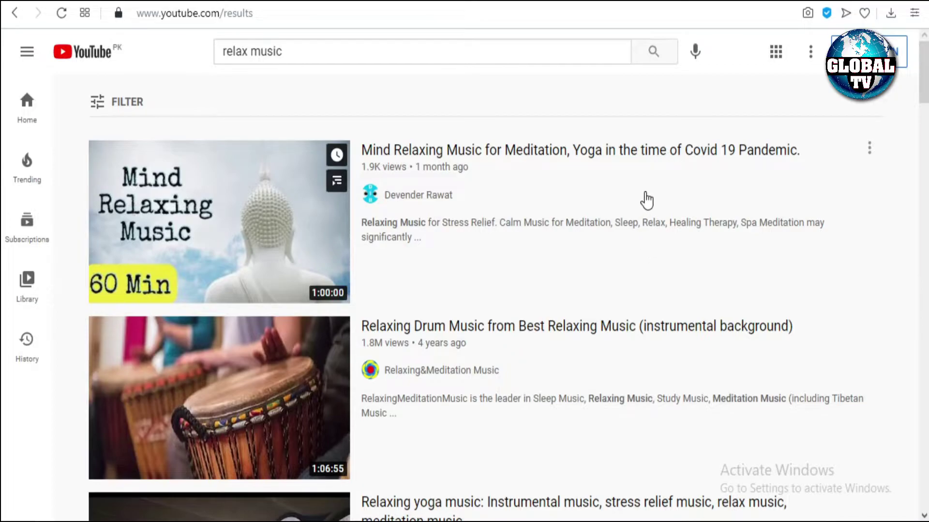
{"action": "scroll", "coordinate": [646, 199], "scroll_direction": "down", "scroll_amount": 1}
{"action": "scroll", "coordinate": [647, 200], "scroll_direction": "down", "scroll_amount": 8}
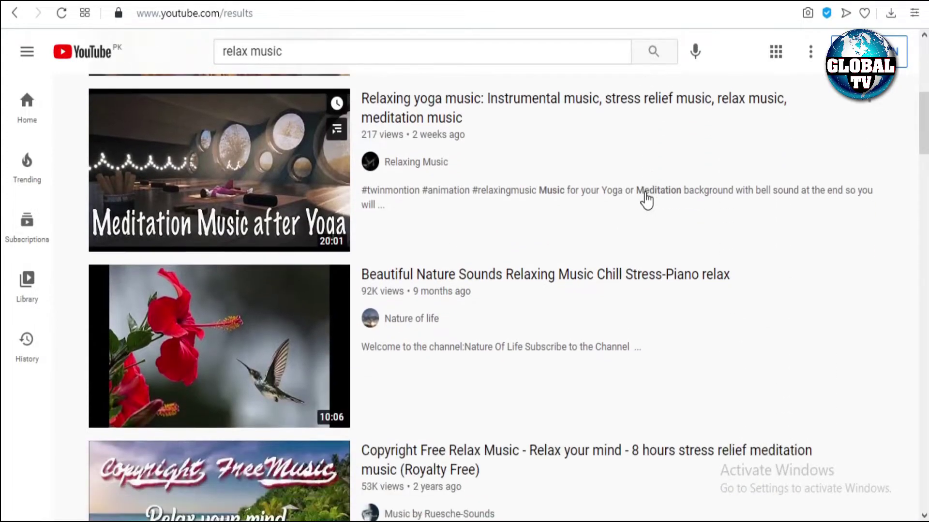
{"action": "scroll", "coordinate": [647, 199], "scroll_direction": "up", "scroll_amount": 9}
Step: Open the Mind Relaxing Music for Meditation video, pause it at 0:07, and select its URL
{"action": "right_click", "coordinate": [583, 160]}
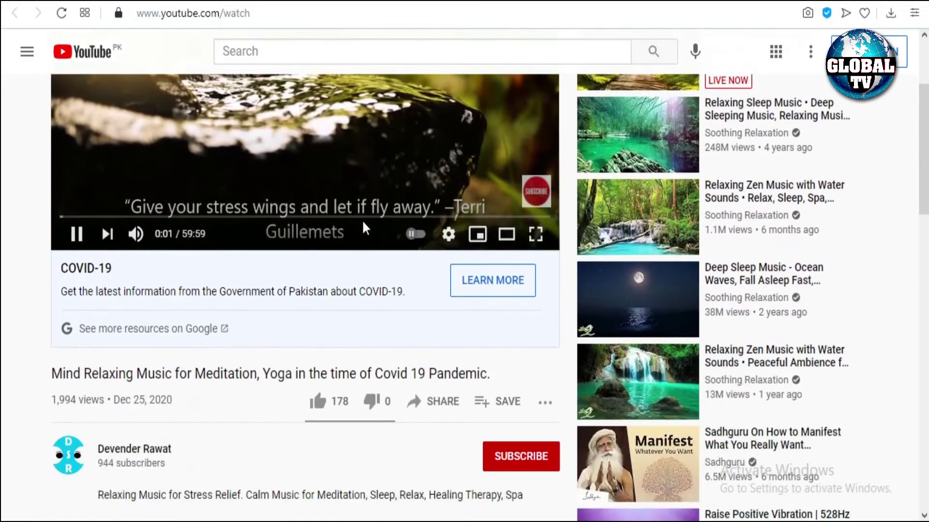
{"action": "scroll", "coordinate": [361, 220], "scroll_direction": "up", "scroll_amount": 4}
{"action": "scroll", "coordinate": [376, 328], "scroll_direction": "down", "scroll_amount": 3}
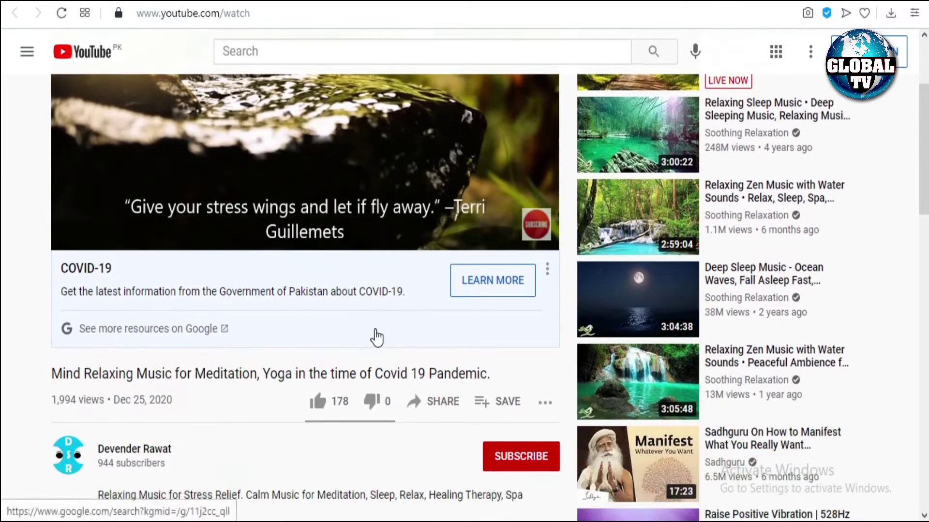
{"action": "scroll", "coordinate": [376, 334], "scroll_direction": "up", "scroll_amount": 3}
{"action": "left_click", "coordinate": [237, 321]}
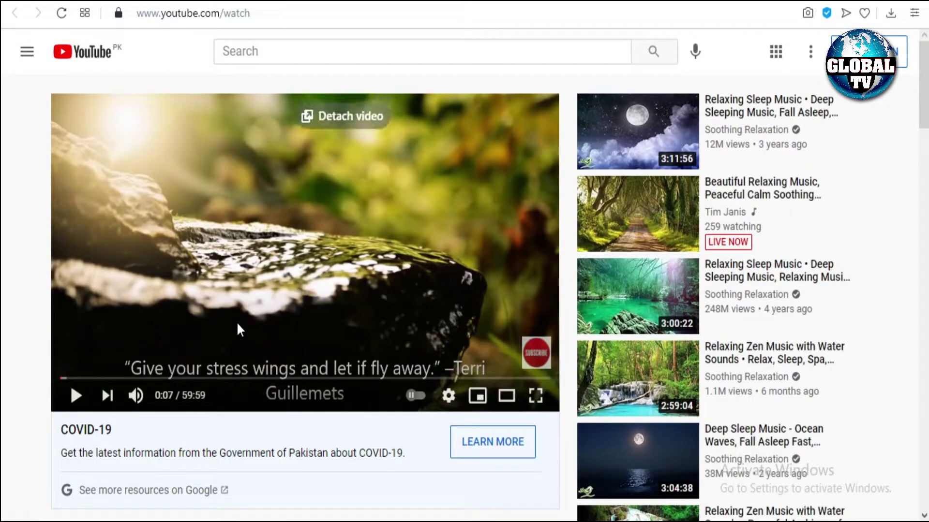
{"action": "left_click", "coordinate": [202, 13]}
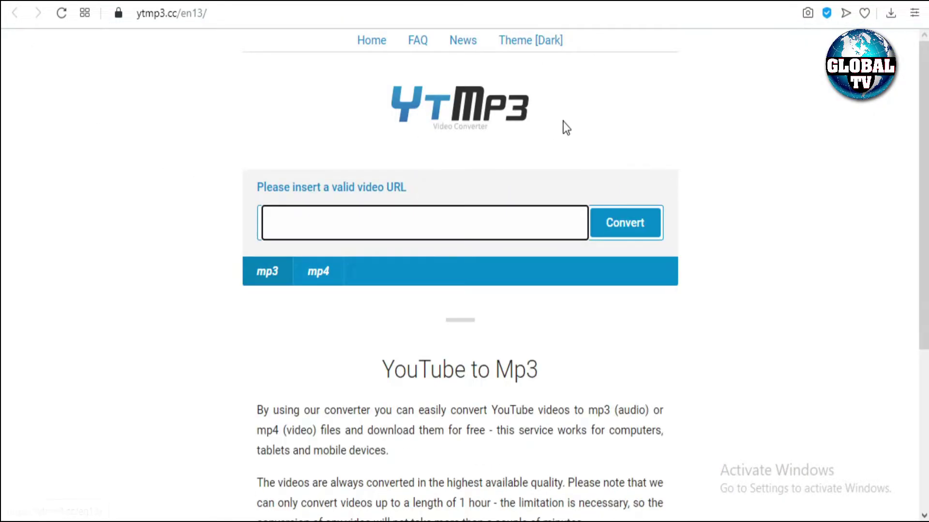
Step: Paste the video URL into YTMP3, convert it to mp3, and download the file
{"action": "type", "text": "https://www.youtube.com/watch?v=NJLdnJ18oMQ"}
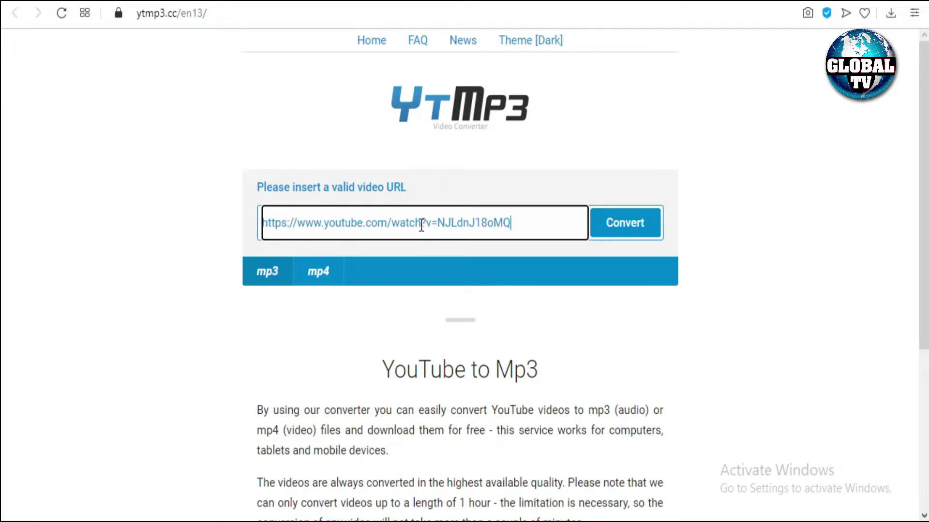
{"action": "left_click", "coordinate": [275, 283]}
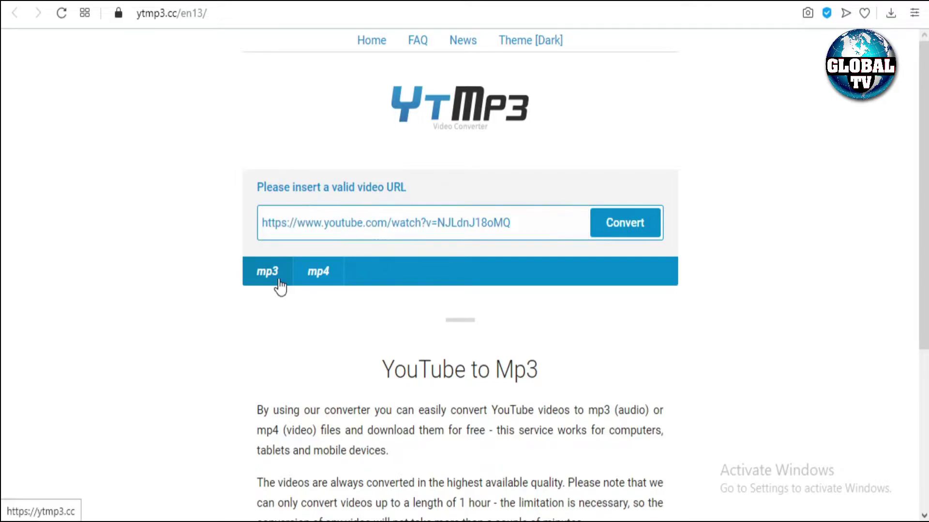
{"action": "left_click", "coordinate": [644, 231]}
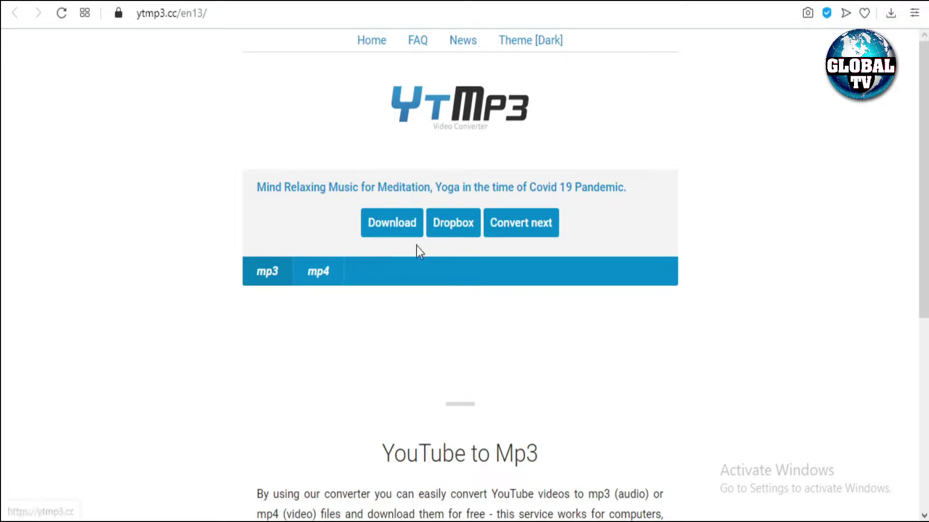
{"action": "left_click", "coordinate": [387, 227]}
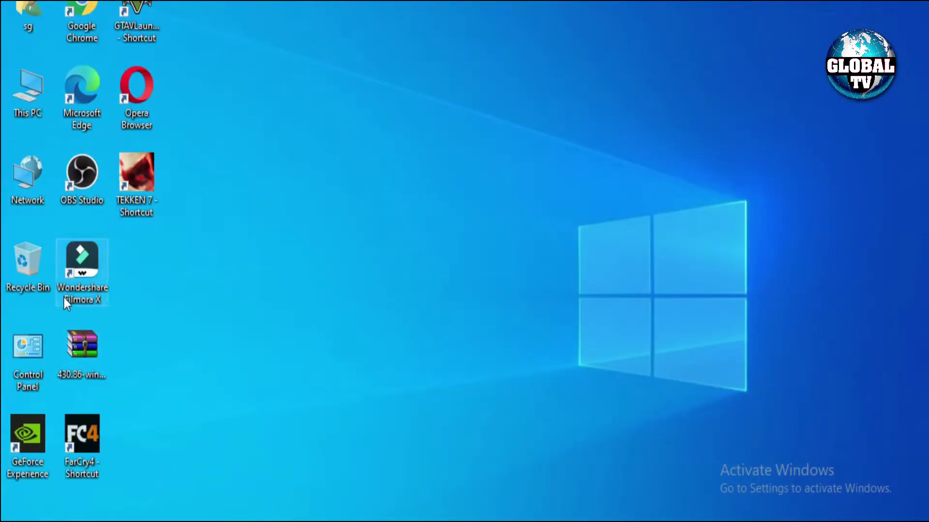
Step: Launch Filmora X and import the drum music MP3 and two nature clips from Downloads
{"action": "double_click", "coordinate": [88, 299]}
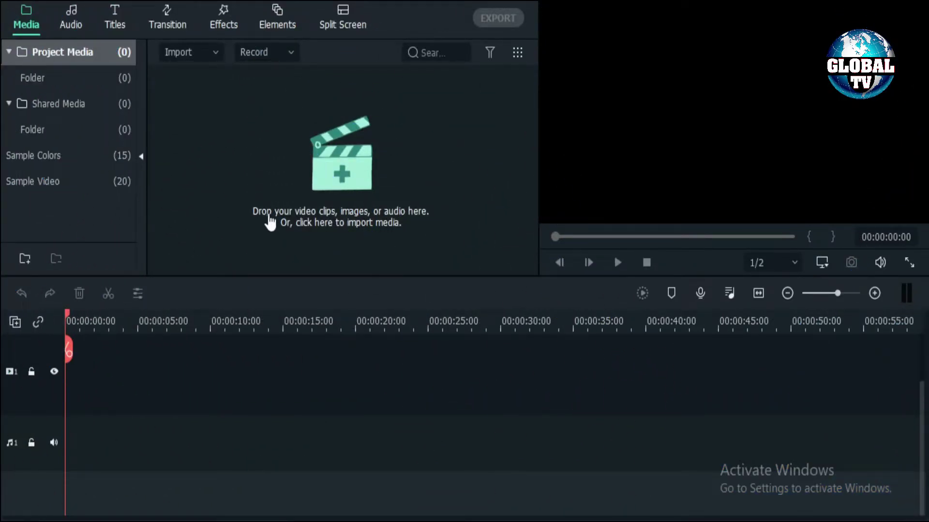
{"action": "left_click", "coordinate": [326, 171]}
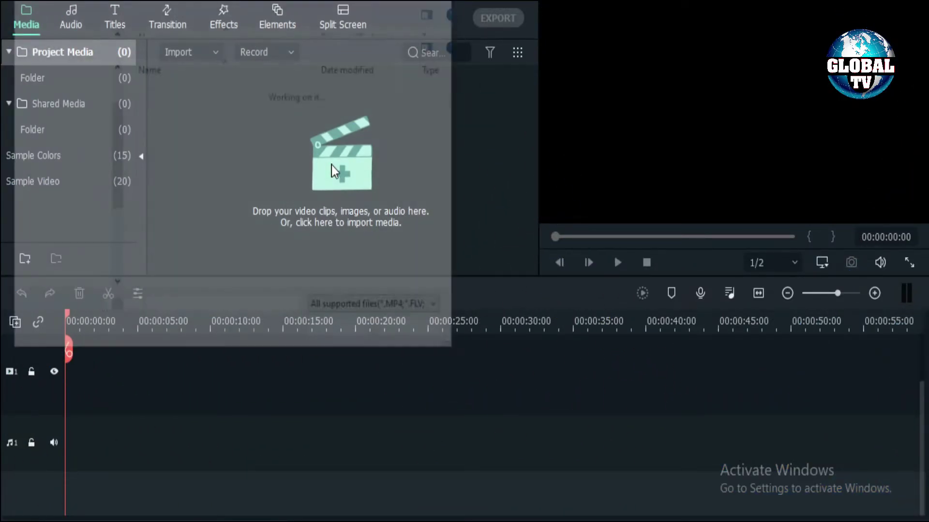
{"action": "scroll", "coordinate": [30, 215], "scroll_direction": "down", "scroll_amount": 1}
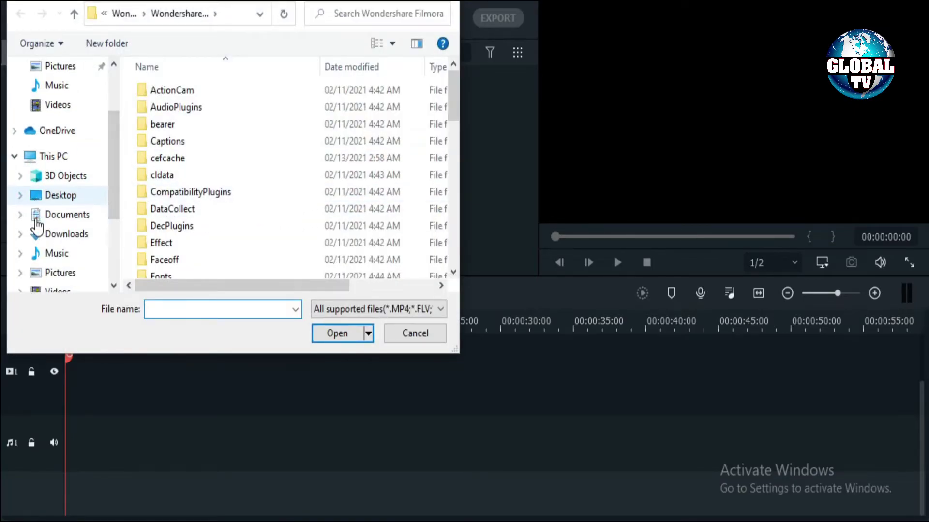
{"action": "left_click", "coordinate": [38, 234]}
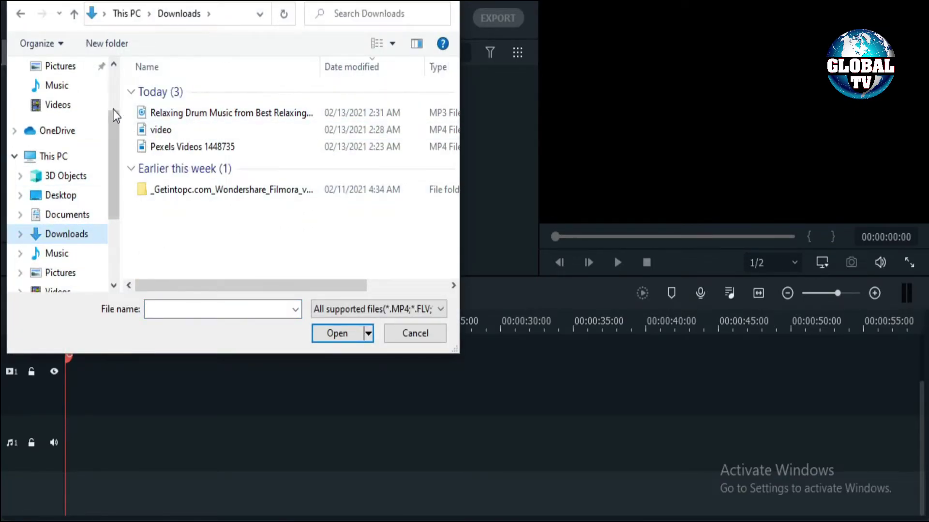
{"action": "left_click_drag", "start_coordinate": [127, 108], "coordinate": [207, 155]}
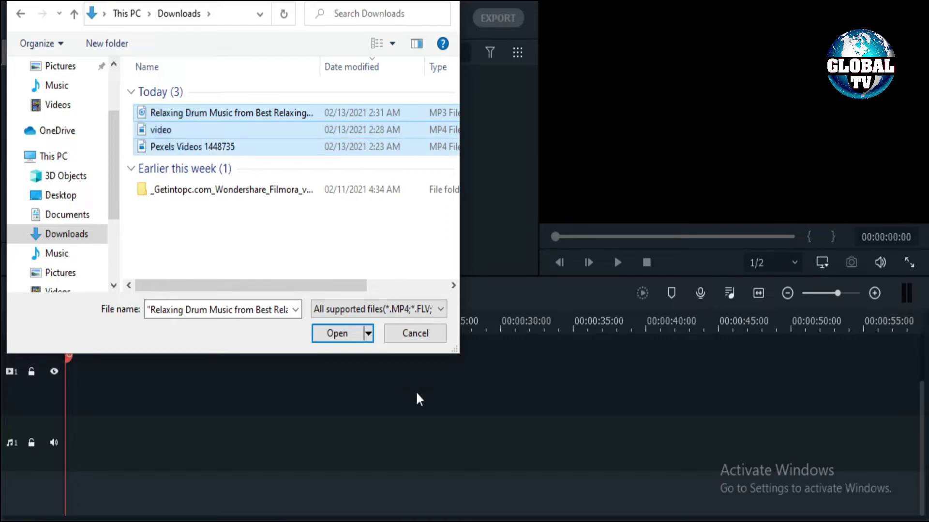
{"action": "left_click", "coordinate": [340, 338]}
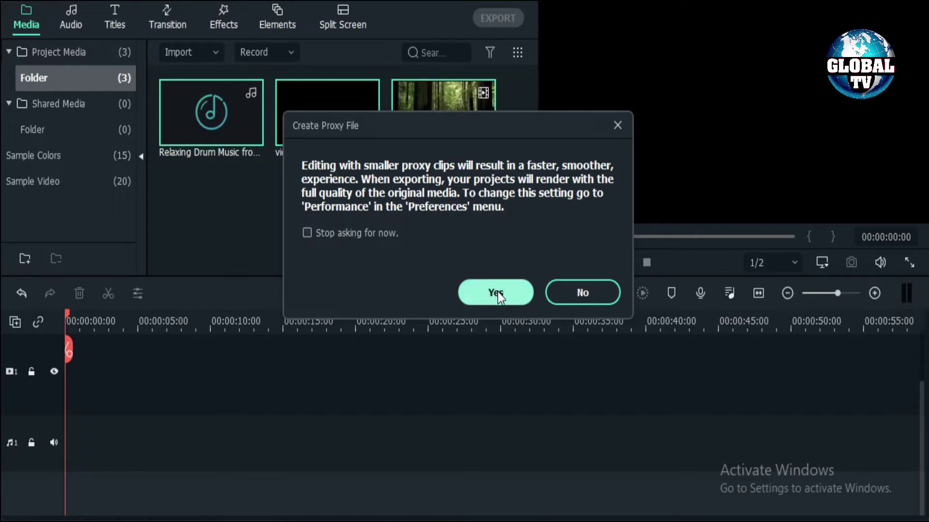
Step: Put the drum music on the audio track, then the rocky shore and forest clips on the video track
{"action": "left_click", "coordinate": [498, 292]}
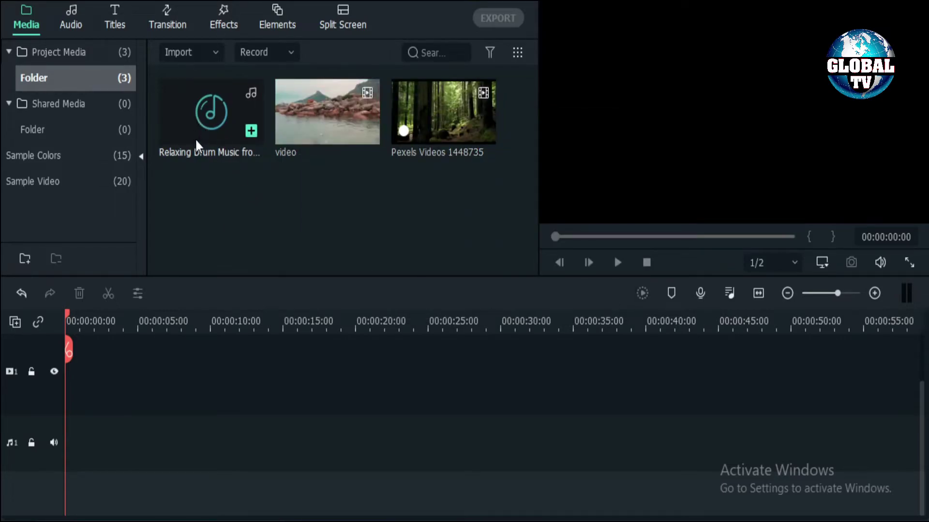
{"action": "left_click_drag", "start_coordinate": [210, 116], "coordinate": [67, 438]}
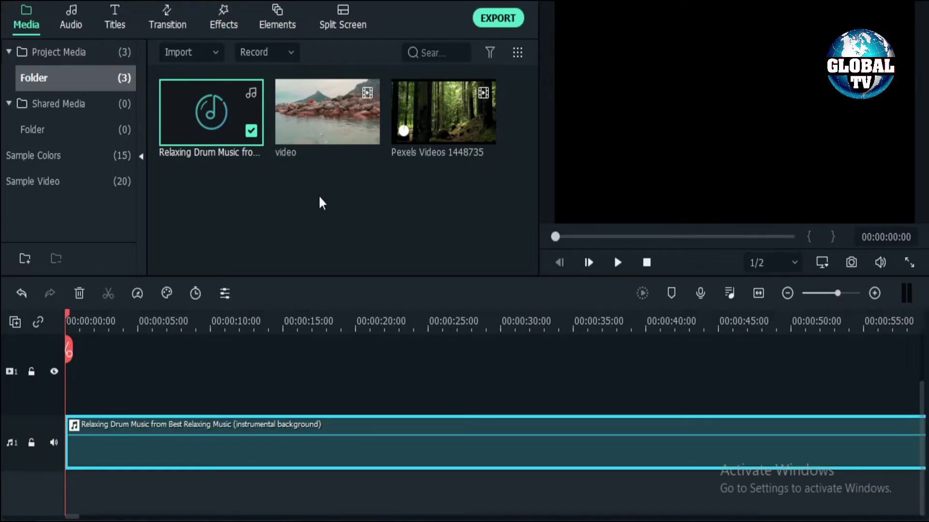
{"action": "left_click_drag", "start_coordinate": [363, 128], "coordinate": [73, 394]}
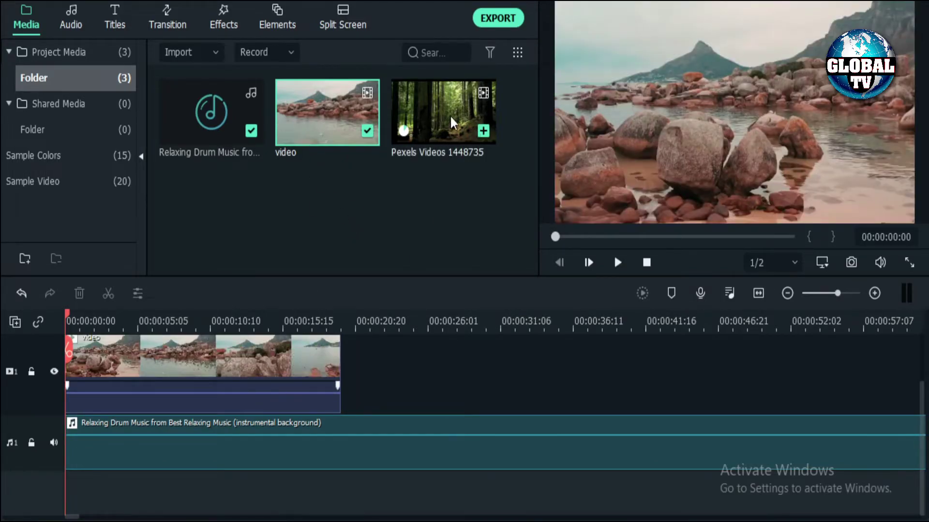
{"action": "left_click_drag", "start_coordinate": [452, 122], "coordinate": [581, 372]}
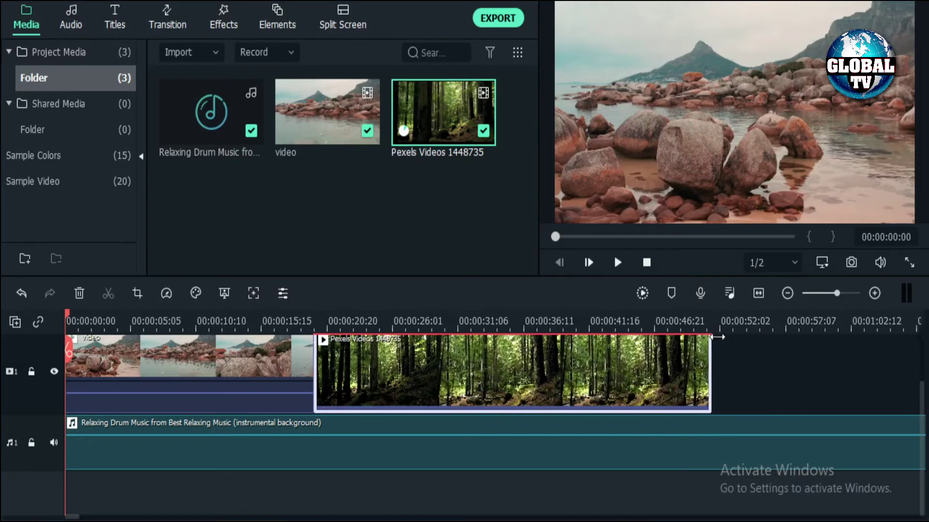
{"action": "key", "text": "ctrl+minus"}
{"action": "key", "text": "ctrl+minus"}
{"action": "key", "text": "ctrl+minus"}
{"action": "key", "text": "ctrl+minus"}
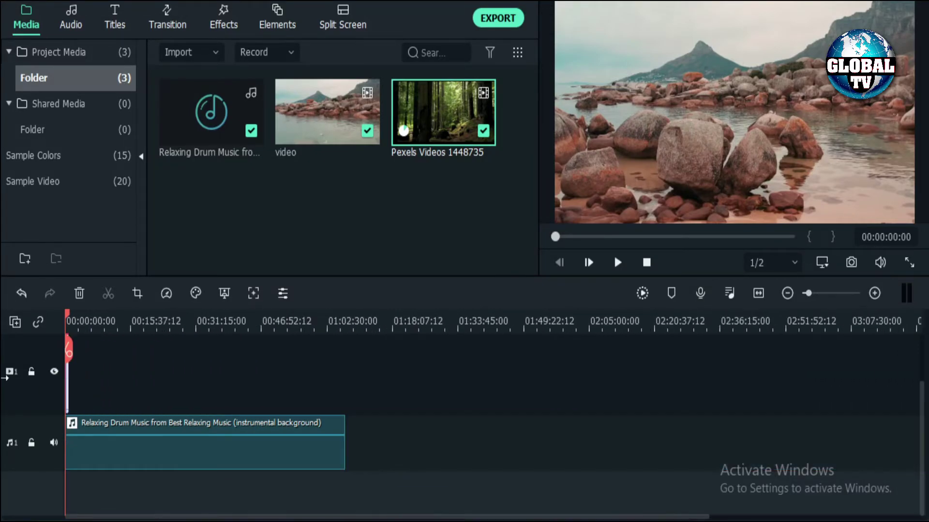
{"action": "key", "text": "ctrl+plus"}
{"action": "key", "text": "ctrl+plus"}
{"action": "key", "text": "ctrl+plus"}
{"action": "key", "text": "ctrl+plus"}
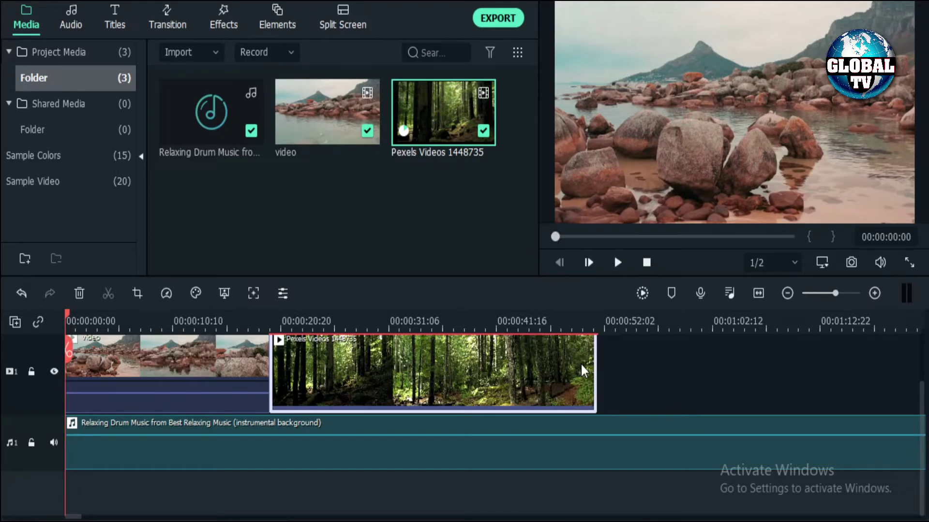
Step: Open the Create Video export window from the EXPORT menu
{"action": "left_click", "coordinate": [250, 2]}
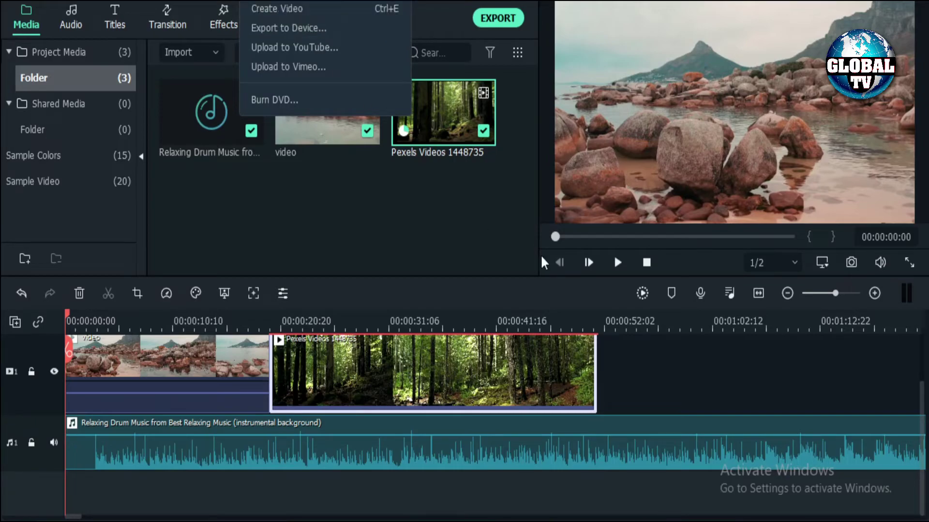
{"action": "left_click", "coordinate": [672, 376]}
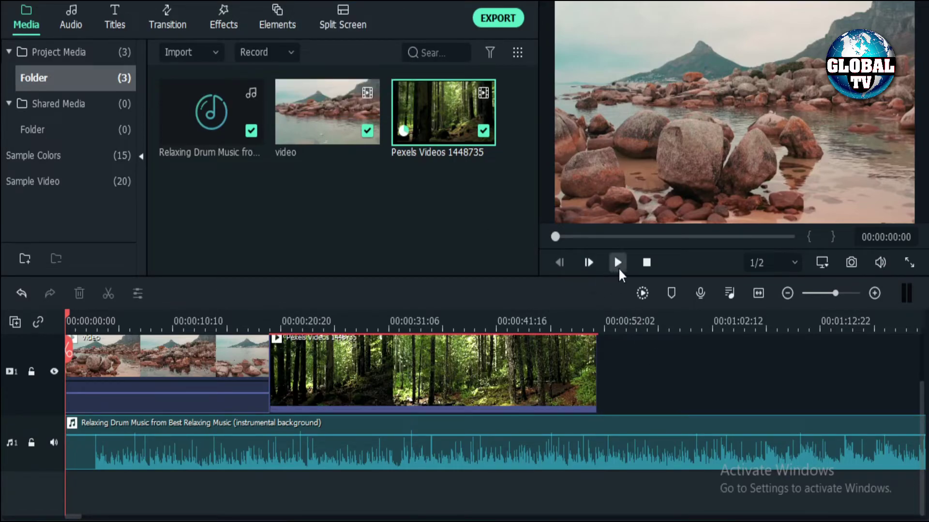
{"action": "left_click_drag", "start_coordinate": [141, 461], "coordinate": [133, 460]}
{"action": "left_click", "coordinate": [213, 321]}
{"action": "left_click", "coordinate": [498, 18]}
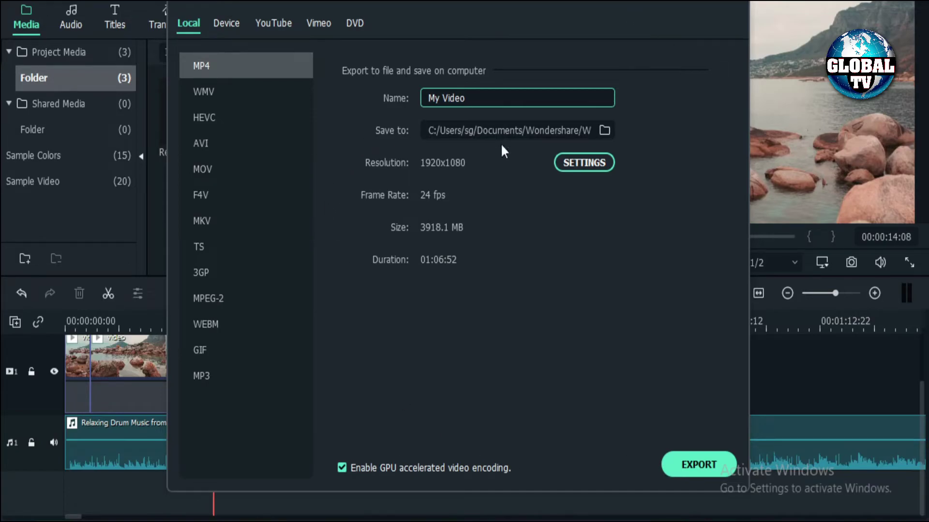
Step: Name the export 'soothing sound video' and set its save location to Desktop
{"action": "left_click_drag", "start_coordinate": [514, 104], "coordinate": [280, 108]}
{"action": "key", "text": "BackSpace"}
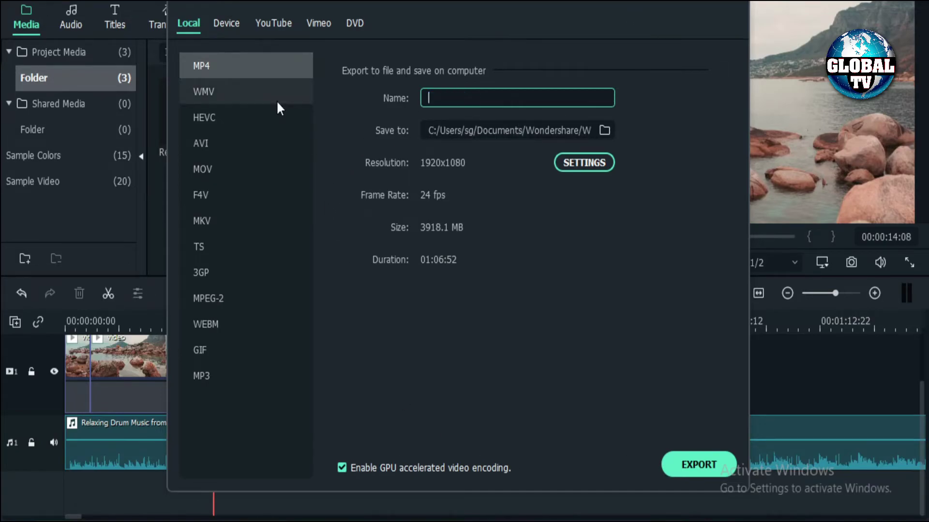
{"action": "type", "text": "soothing sound vi"}
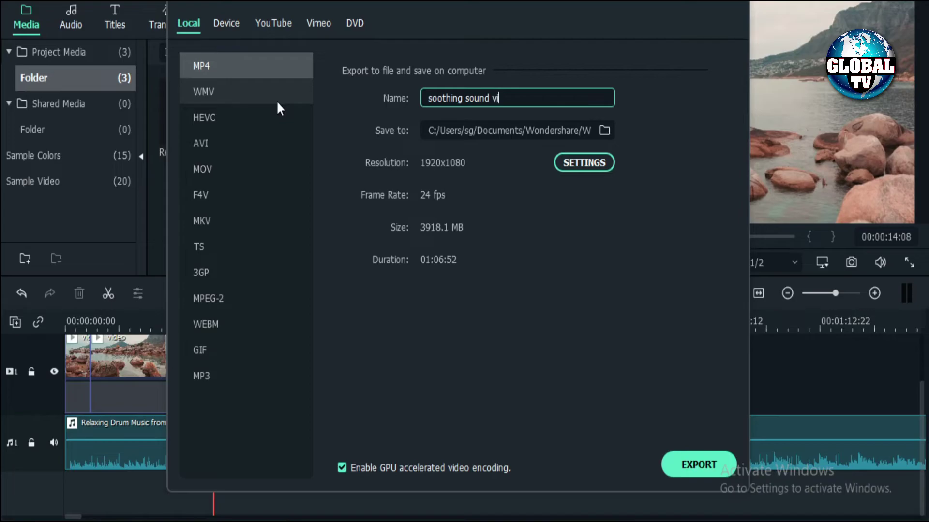
{"action": "type", "text": "deo"}
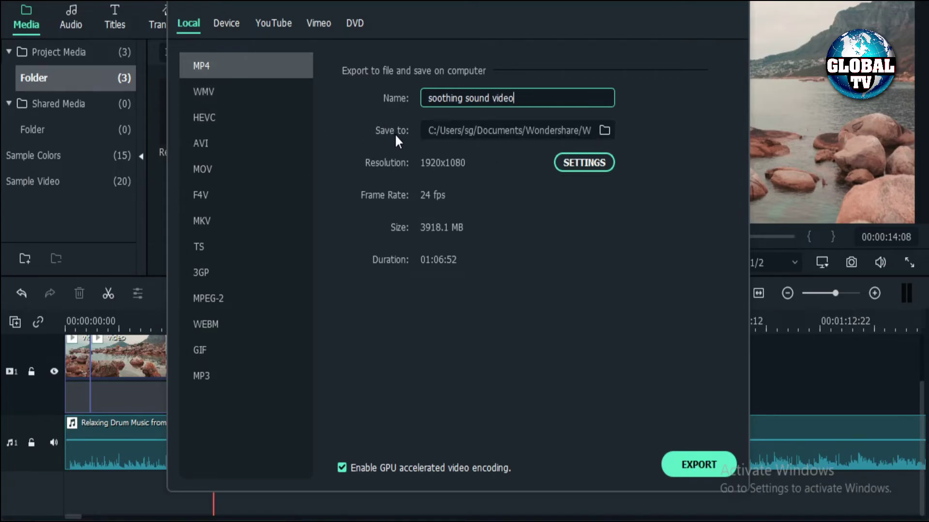
{"action": "left_click", "coordinate": [604, 131]}
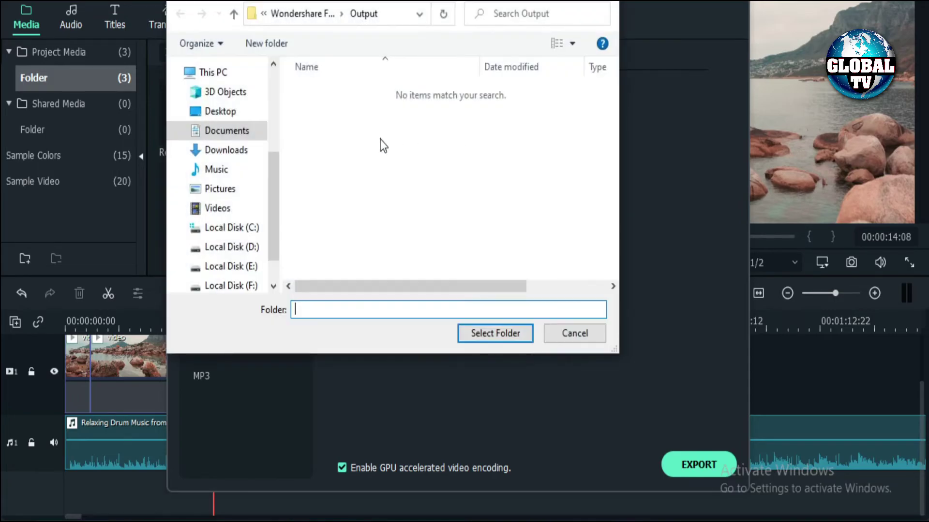
{"action": "scroll", "coordinate": [233, 183], "scroll_direction": "down", "scroll_amount": 1}
{"action": "scroll", "coordinate": [232, 183], "scroll_direction": "up", "scroll_amount": 1}
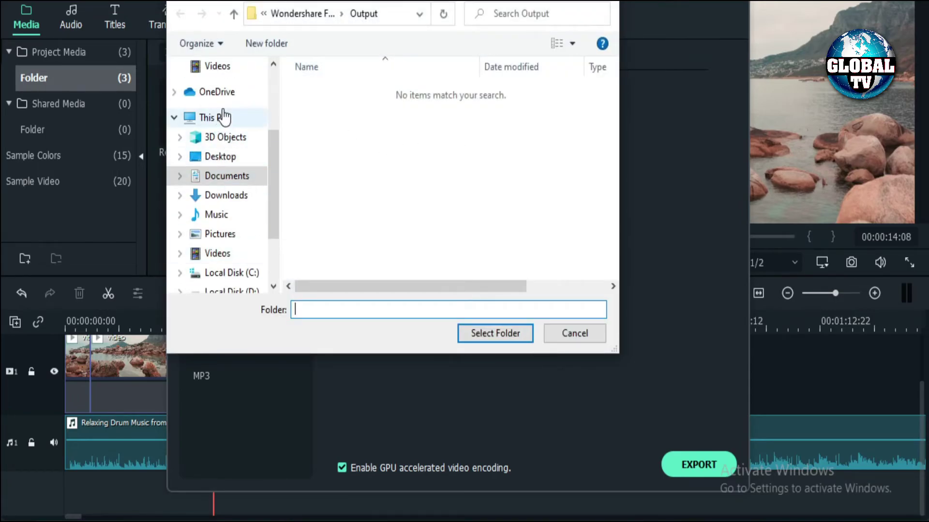
{"action": "left_click", "coordinate": [236, 162]}
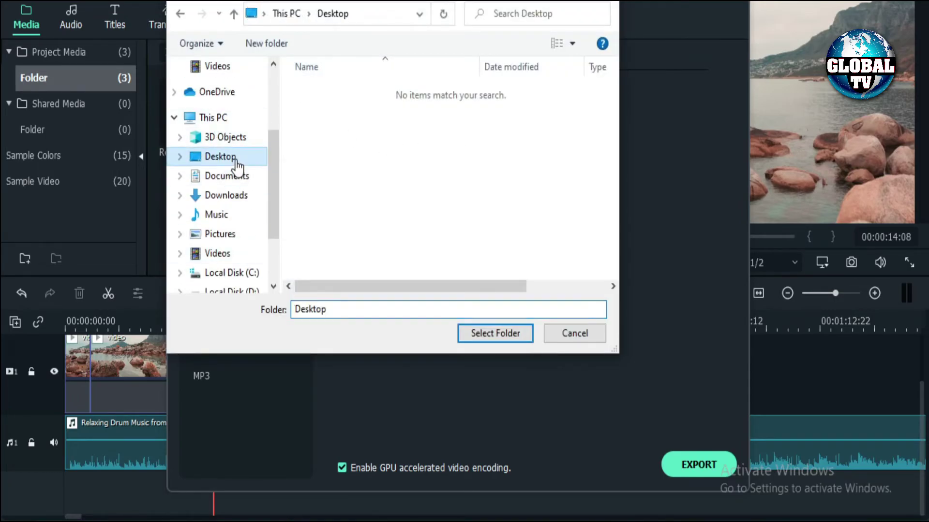
{"action": "left_click", "coordinate": [503, 329]}
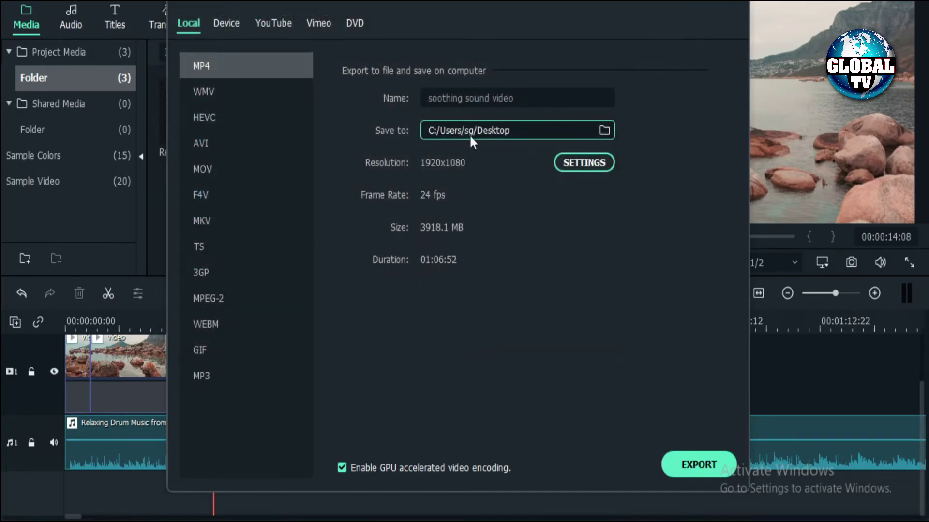
Step: Set the MP4 export settings to Best quality and 60 fps, then confirm
{"action": "left_click", "coordinate": [583, 159]}
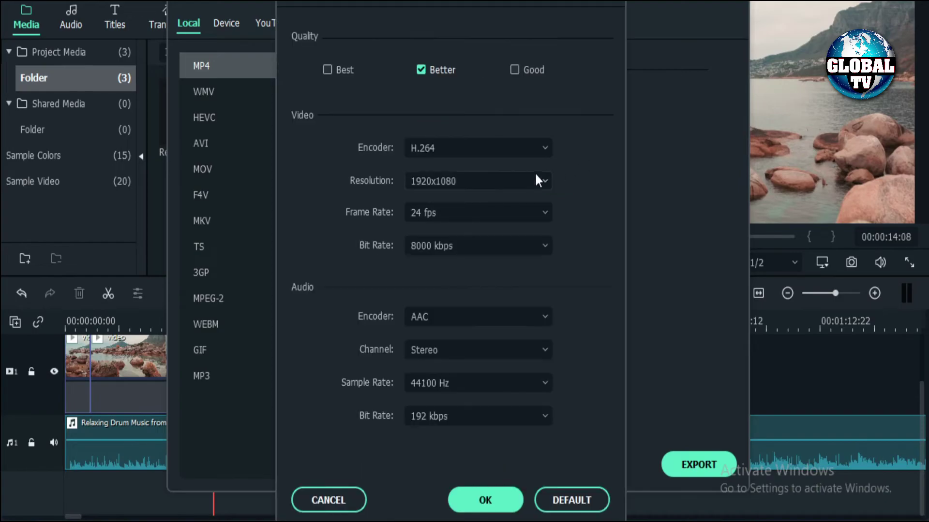
{"action": "left_click", "coordinate": [330, 74]}
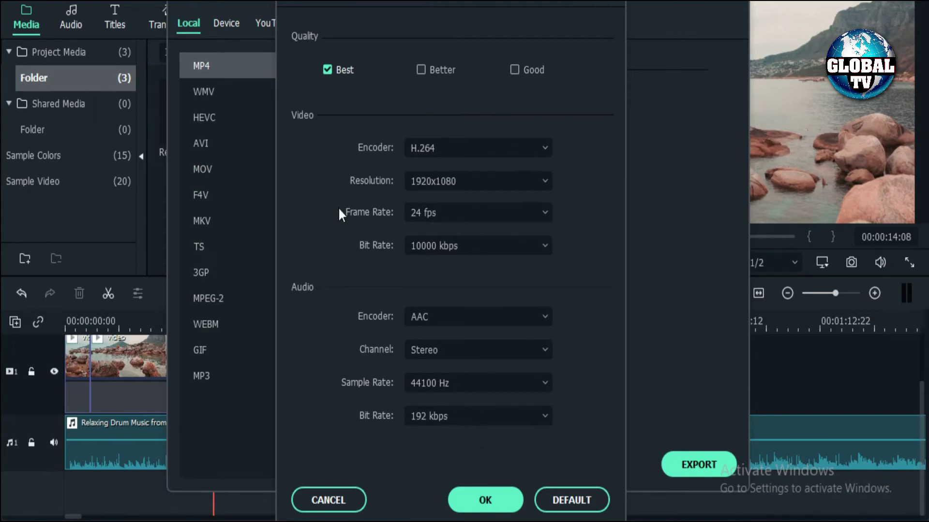
{"action": "left_click", "coordinate": [544, 225]}
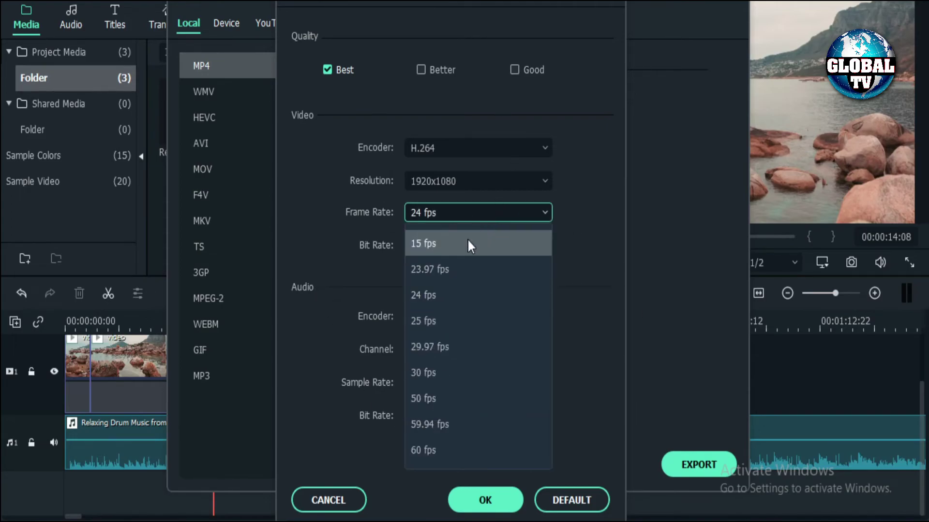
{"action": "left_click", "coordinate": [433, 444]}
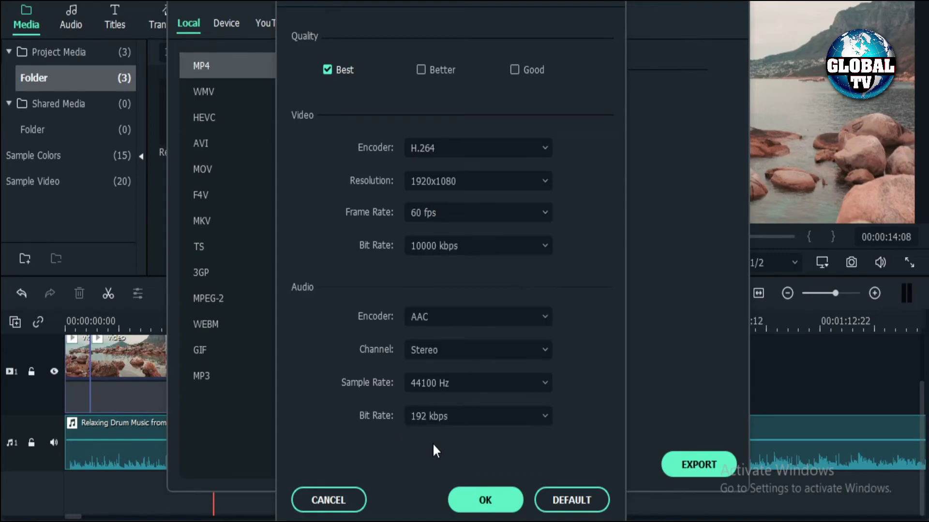
{"action": "left_click", "coordinate": [481, 500]}
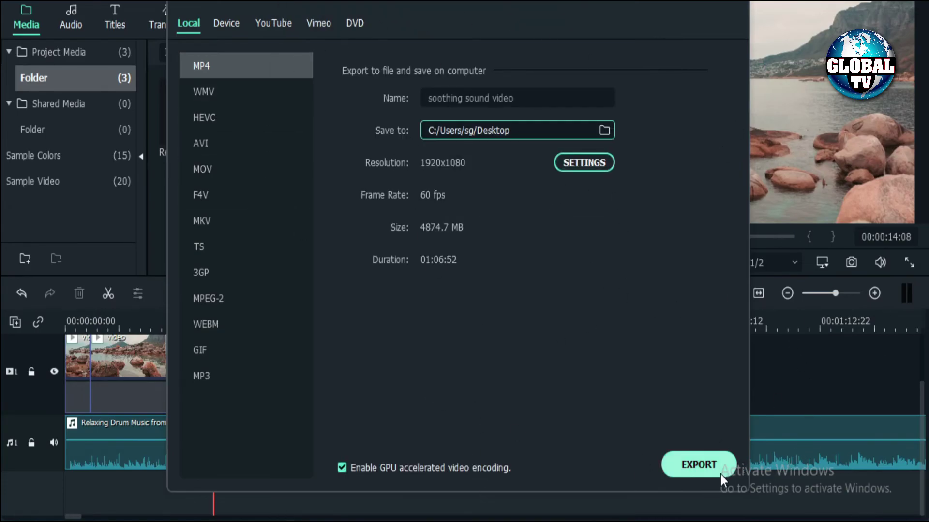
Step: Start rendering 'soothing sound video.mp4' to the Desktop at 1920x1080, 60 fps
{"action": "left_click", "coordinate": [699, 465]}
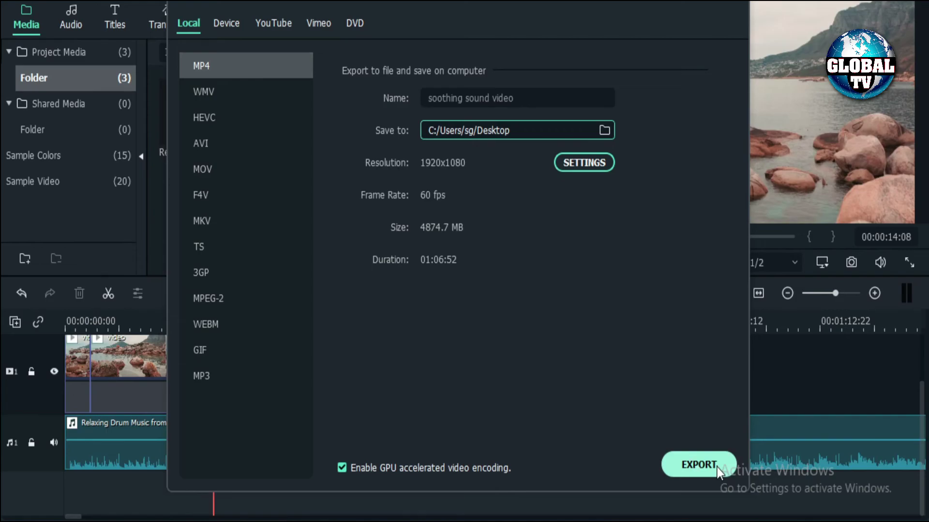